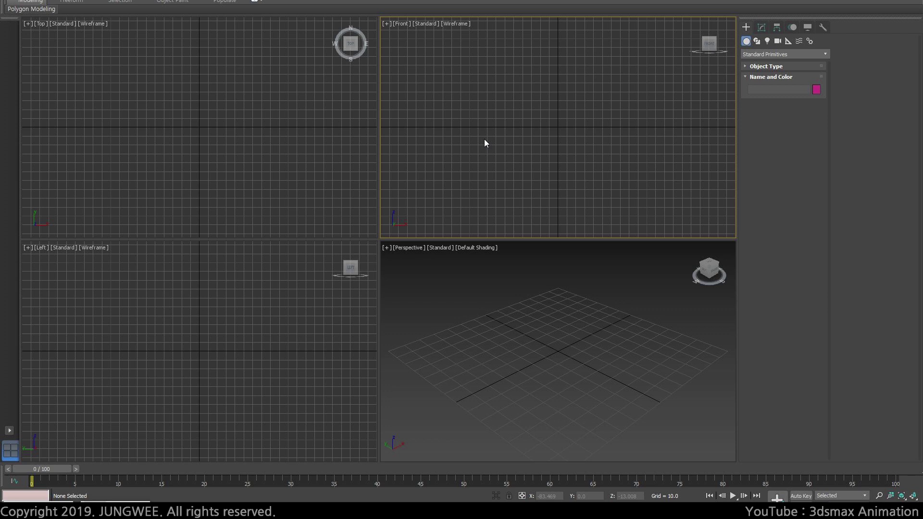
click(278, 126)
click(230, 374)
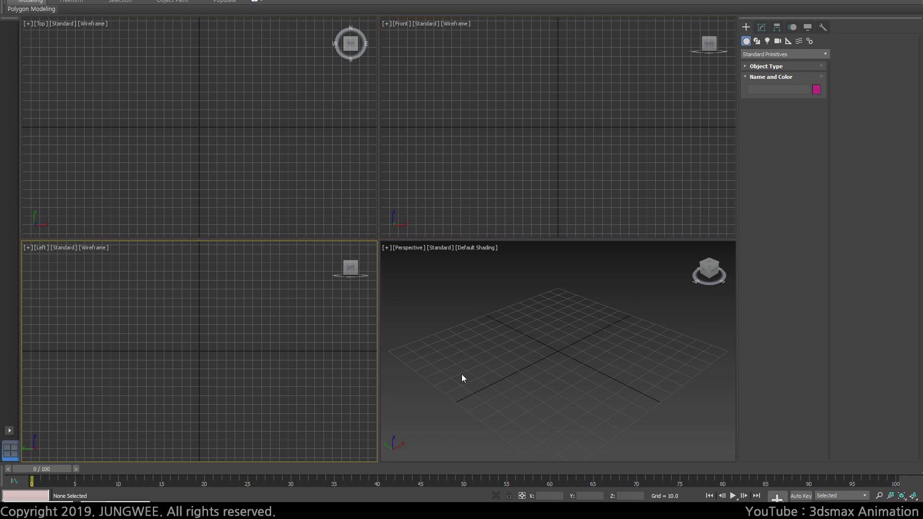
click(463, 378)
click(479, 182)
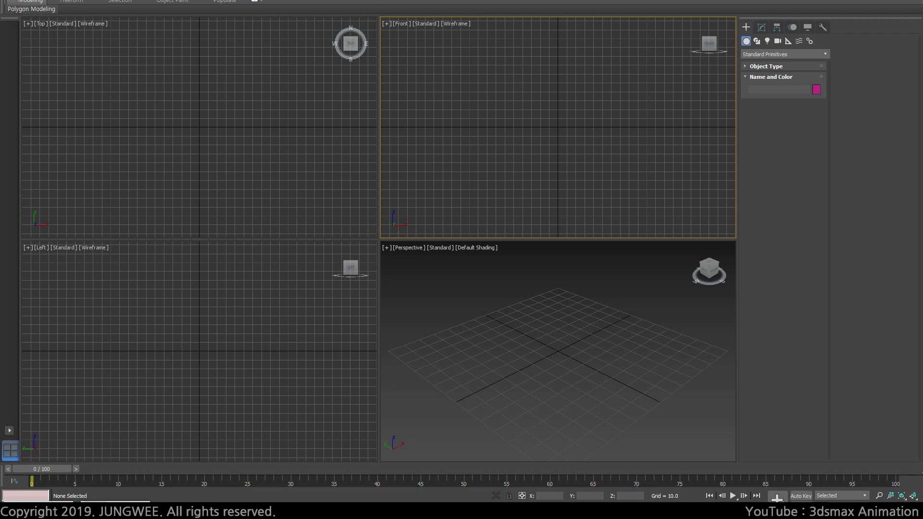
click(157, 109)
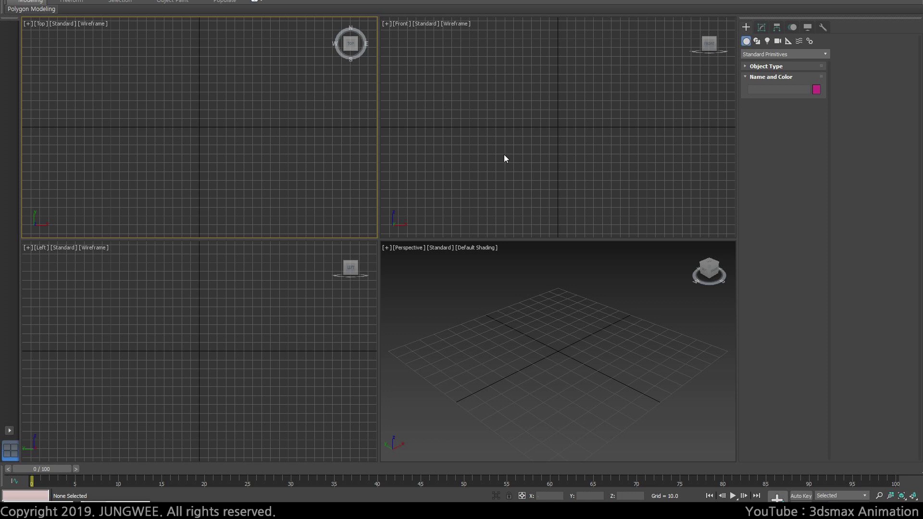
Create a biped about 146 units tall near the grid centre in the maximized Front viewport and toggle its shaded display.
click(529, 142)
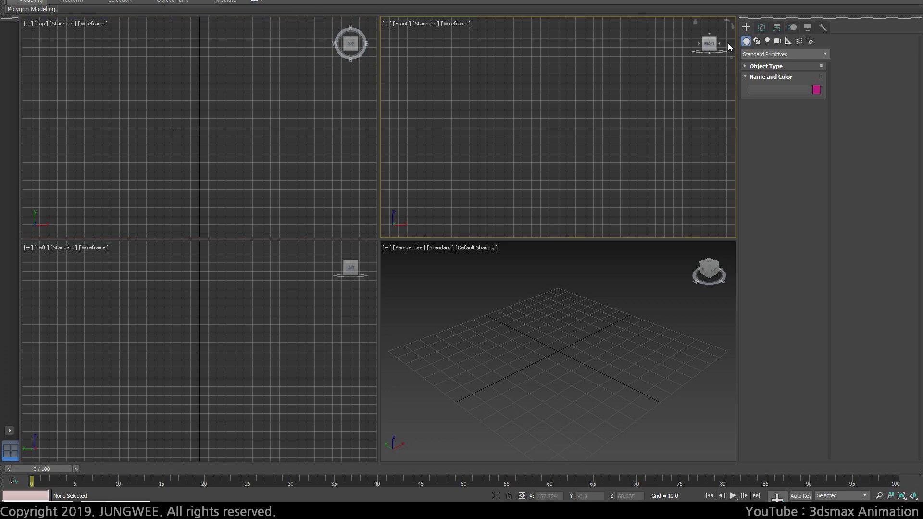
click(812, 41)
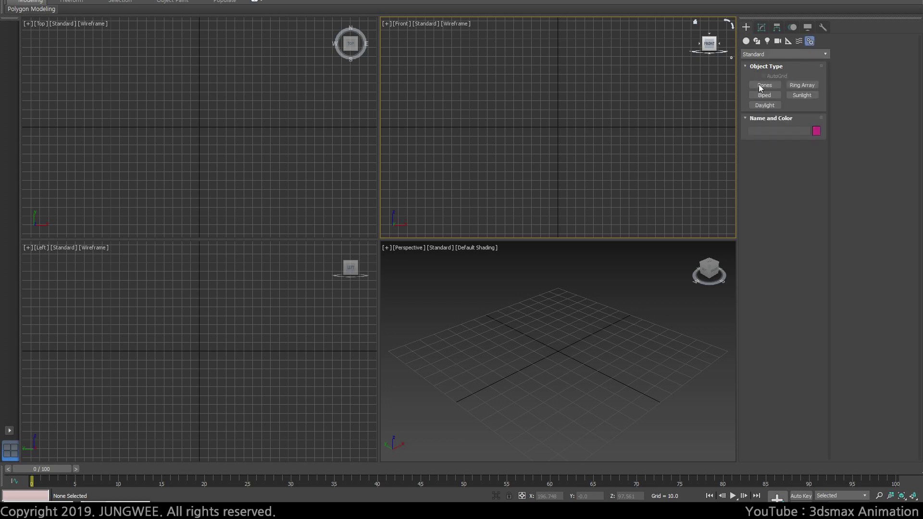
key(alt+w)
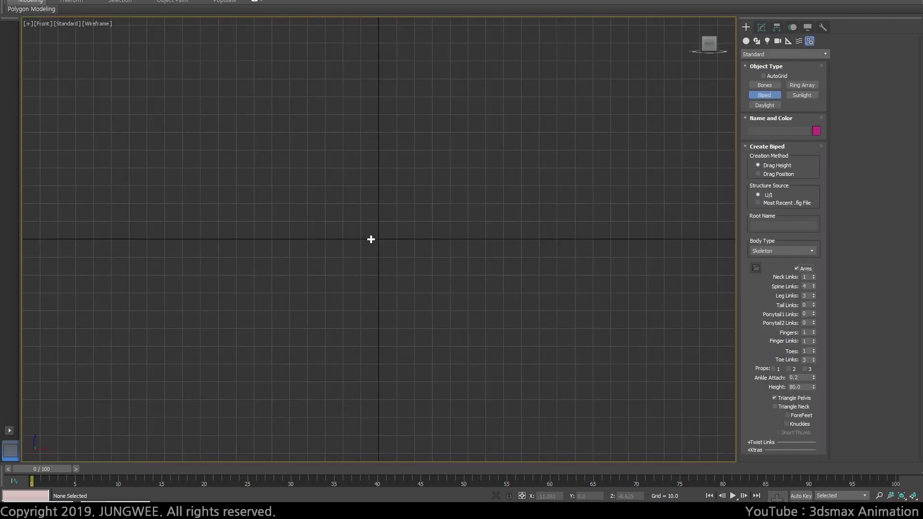
drag(374, 234, 460, 119)
middle_drag(461, 119, 497, 279)
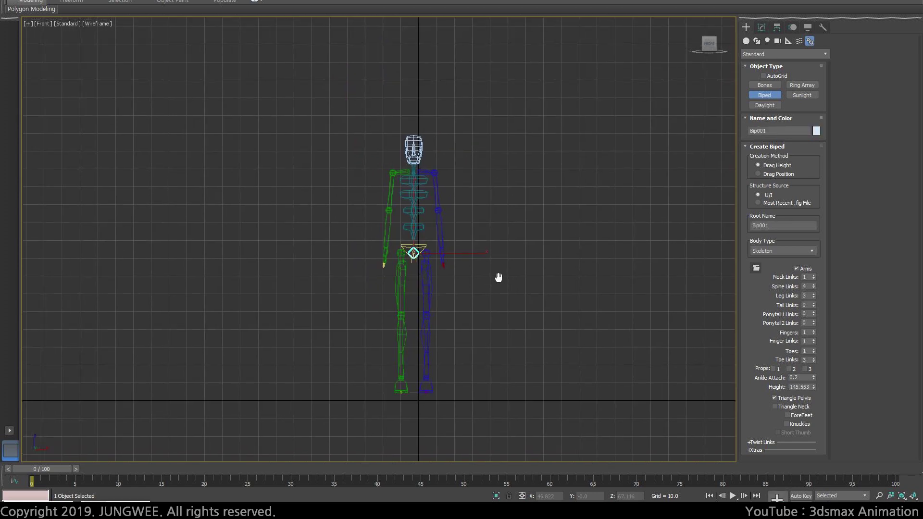
scroll(497, 278, up, 3)
key(F3)
scroll(361, 267, down, 3)
middle_drag(359, 267, 364, 215)
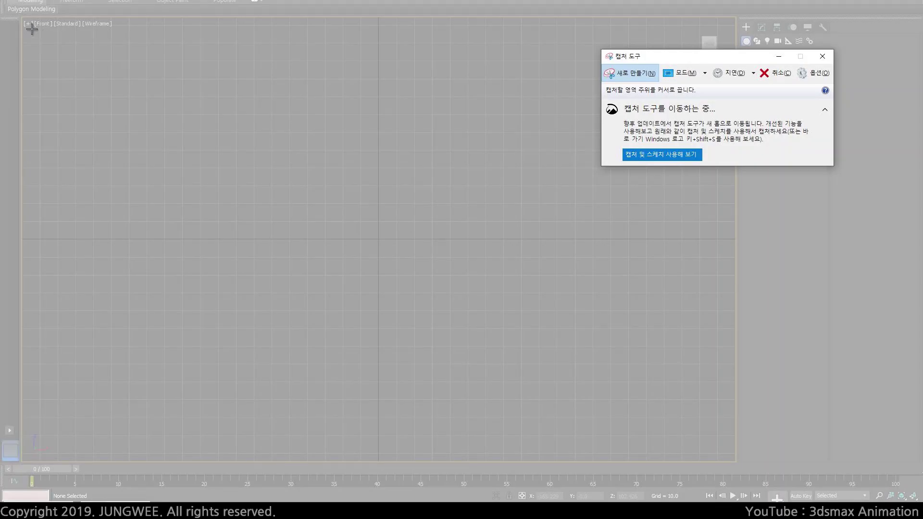
Capture the empty Front viewport with the Snipping Tool and handwrite "2D" and "드로잉 —" near the snip's upper edge.
drag(32, 27, 734, 461)
drag(377, 0, 431, 0)
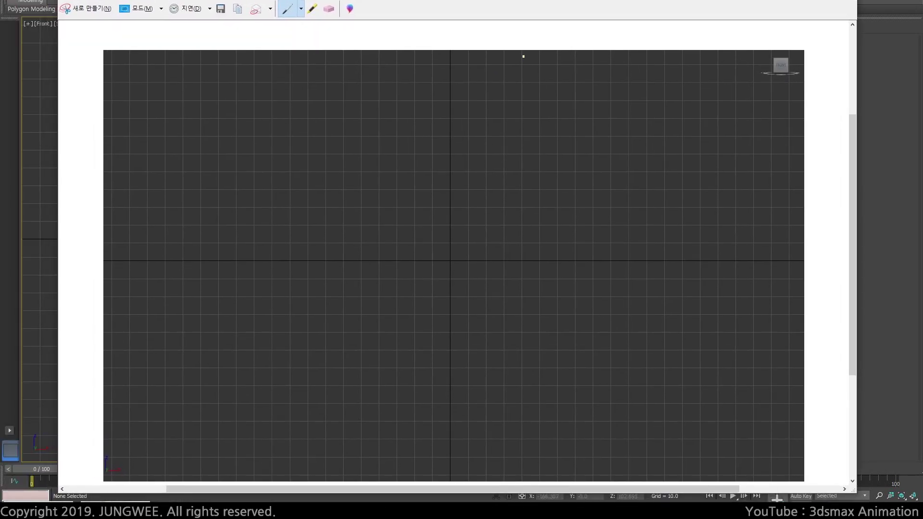
drag(295, 109, 304, 125)
drag(308, 106, 310, 129)
drag(307, 108, 308, 127)
drag(377, 107, 387, 127)
drag(388, 107, 401, 124)
drag(402, 114, 409, 122)
mouse_move(407, 126)
mouse_down()
mouse_move(464, 107)
mouse_move(471, 120)
mouse_up()
Handwrite "인체뎃생" after the dash in the 2D row.
mouse_move(468, 122)
mouse_down()
mouse_move(477, 131)
mouse_move(480, 115)
mouse_up()
mouse_move(478, 118)
mouse_down()
mouse_move(475, 128)
mouse_move(484, 128)
mouse_up()
drag(481, 120, 485, 120)
mouse_move(487, 111)
mouse_down()
mouse_move(488, 131)
mouse_move(499, 118)
mouse_up()
drag(497, 110, 503, 127)
mouse_move(496, 126)
mouse_down()
mouse_move(505, 133)
mouse_move(501, 122)
mouse_up()
mouse_move(510, 110)
mouse_down()
mouse_move(510, 125)
mouse_move(515, 118)
mouse_up()
Continue the 2D row with the handwritten terms "정밀묘사" and "크로키", separated by commas.
drag(514, 124, 551, 122)
drag(550, 126, 562, 120)
drag(565, 109, 566, 126)
drag(558, 127, 572, 134)
drag(572, 110, 579, 120)
drag(574, 122, 584, 127)
mouse_move(581, 113)
mouse_down()
mouse_move(577, 127)
mouse_move(591, 124)
mouse_up()
mouse_move(592, 107)
mouse_down()
mouse_move(593, 135)
mouse_move(603, 120)
mouse_up()
mouse_move(607, 125)
mouse_down()
mouse_move(606, 134)
mouse_move(633, 109)
mouse_move(625, 121)
mouse_up()
drag(630, 115, 652, 126)
drag(644, 120, 659, 130)
Draw a small circled mark above each of the three drawing terms in the 2D row.
click(497, 97)
mouse_move(476, 88)
mouse_down()
mouse_move(491, 88)
mouse_move(489, 103)
mouse_up()
drag(544, 94, 552, 106)
drag(616, 95, 612, 104)
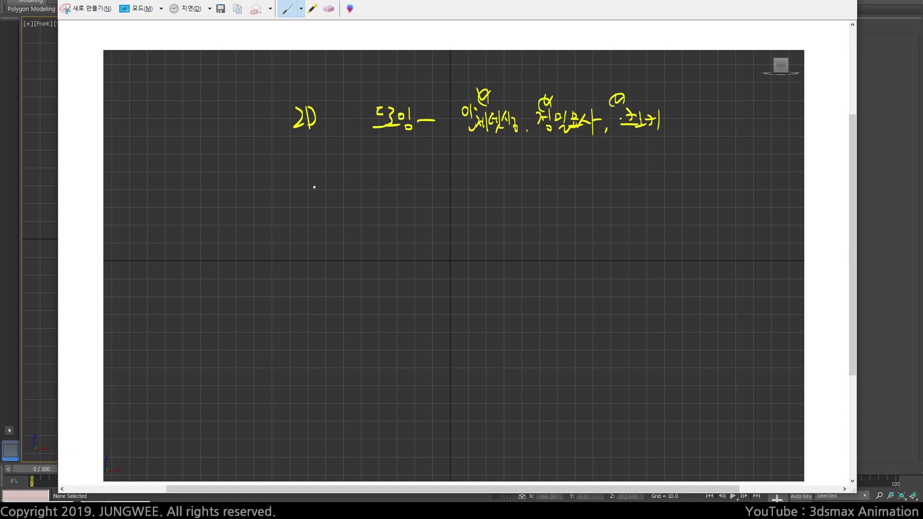
Write "3D" and "3dsmax —" below the 2D row, then underline "인체뎃생" and link it by a down arrow to "캐릭터".
mouse_move(299, 166)
mouse_down()
mouse_move(298, 185)
mouse_move(306, 186)
mouse_up()
mouse_move(307, 167)
mouse_down()
mouse_move(314, 178)
mouse_move(302, 186)
mouse_up()
mouse_move(375, 163)
mouse_down()
mouse_move(377, 187)
mouse_move(415, 179)
mouse_up()
mouse_move(420, 177)
mouse_down()
mouse_move(431, 192)
mouse_move(464, 180)
mouse_up()
mouse_move(427, 121)
mouse_down()
mouse_move(514, 140)
mouse_move(492, 154)
mouse_move(495, 173)
mouse_move(488, 163)
mouse_move(481, 204)
mouse_move(502, 216)
mouse_move(514, 205)
mouse_up()
drag(515, 201, 516, 224)
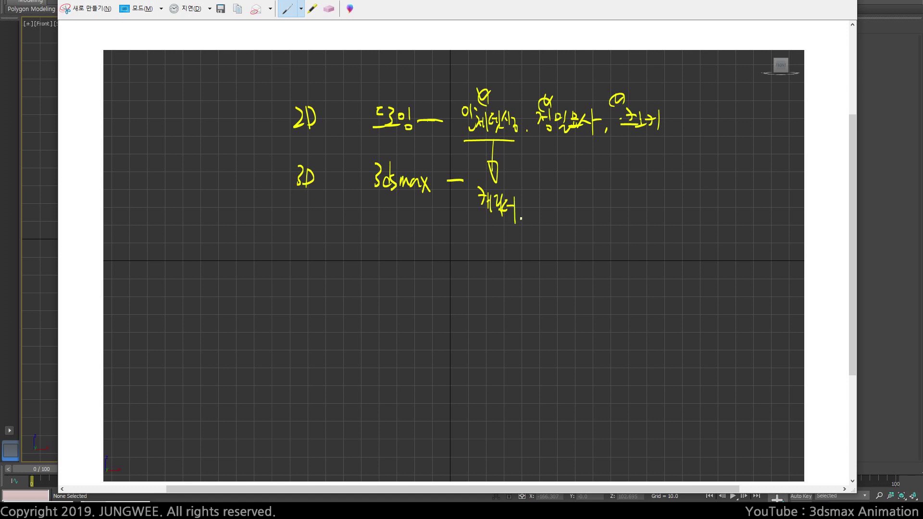
Underline "정밀묘사", draw a down arrow beneath it, and write "포즈" above it.
mouse_move(536, 140)
mouse_down()
mouse_move(590, 141)
mouse_move(565, 172)
mouse_move(570, 163)
mouse_up()
mouse_move(564, 80)
mouse_down()
mouse_move(561, 93)
mouse_move(576, 70)
mouse_move(580, 86)
mouse_up()
drag(581, 72, 589, 82)
drag(577, 85, 594, 84)
click(596, 79)
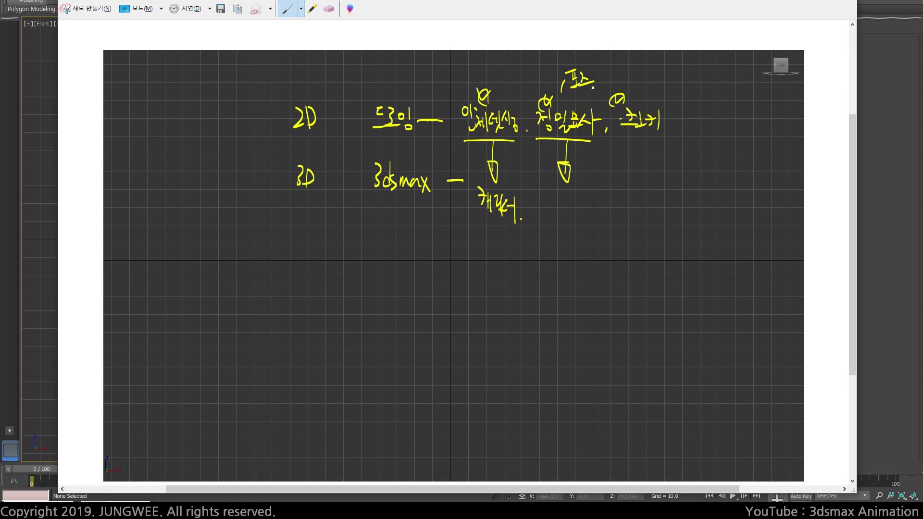
mouse_move(593, 88)
mouse_down()
mouse_move(572, 58)
mouse_move(595, 80)
mouse_up()
Write "바이패드" under the "정밀묘사" arrow and circle the "포즈" note above.
drag(550, 199, 555, 214)
mouse_move(559, 198)
mouse_down()
mouse_move(559, 216)
mouse_move(565, 206)
mouse_move(571, 217)
mouse_up()
drag(572, 203, 583, 215)
mouse_move(587, 200)
mouse_down()
mouse_move(588, 221)
mouse_move(599, 209)
mouse_move(602, 215)
mouse_up()
click(607, 220)
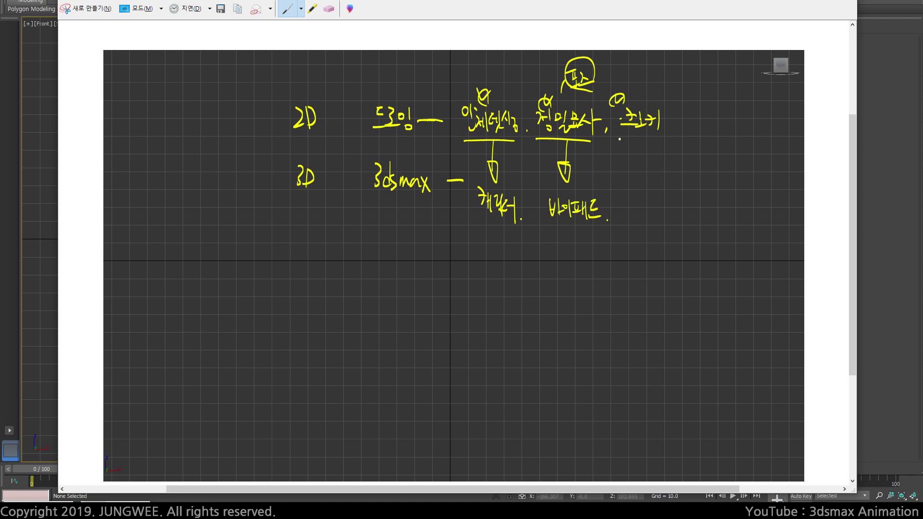
Underline "크로키", draw a down arrow beneath it, and write "포즈" at the arrow's end.
mouse_move(618, 139)
mouse_down()
mouse_move(664, 141)
mouse_move(645, 182)
mouse_up()
mouse_move(642, 171)
mouse_down()
mouse_move(641, 183)
mouse_move(651, 175)
mouse_move(648, 201)
mouse_up()
drag(640, 203, 645, 217)
drag(642, 217, 647, 224)
mouse_move(654, 208)
mouse_down()
mouse_move(649, 216)
mouse_move(661, 219)
mouse_up()
drag(648, 222, 667, 226)
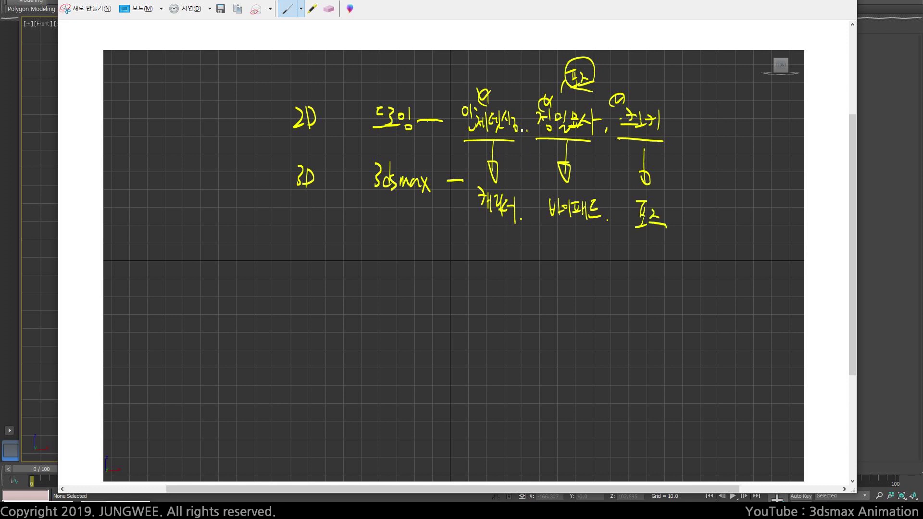
Draw vertical dividers between the three term columns and add circled marks above "드로잉" and on "캐릭터".
drag(520, 126, 524, 191)
drag(606, 117, 607, 178)
drag(400, 86, 418, 85)
scroll(465, 83, down, 1)
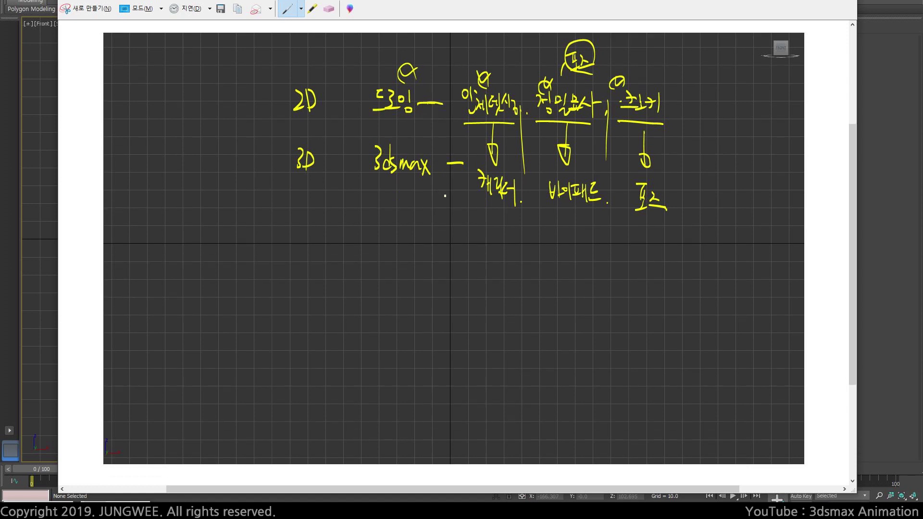
scroll(445, 196, down, 1)
drag(481, 181, 481, 190)
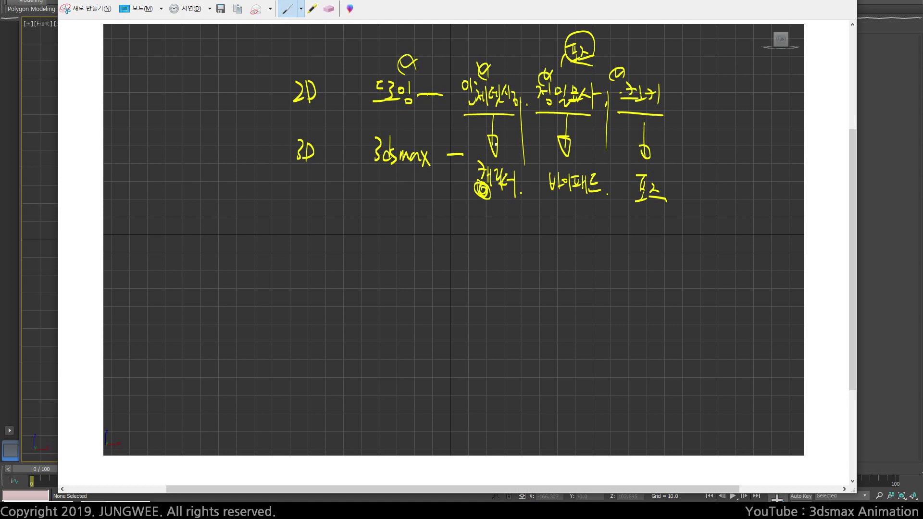
scroll(480, 244, up, 1)
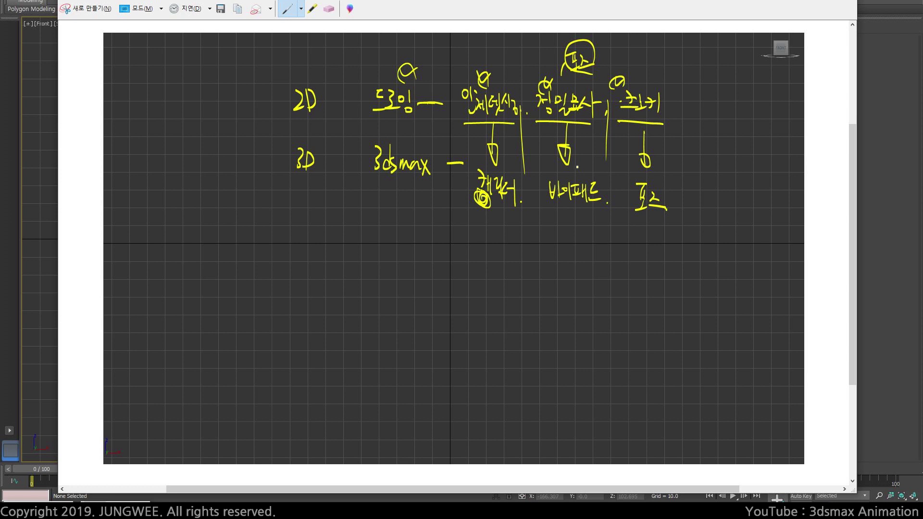
Circle "정밀묘사" and "크로키" in the 2D row and box "바이패드" and "포즈" together in the 3D row.
mouse_move(573, 65)
mouse_down()
mouse_move(570, 123)
mouse_move(586, 74)
mouse_up()
drag(642, 85, 647, 88)
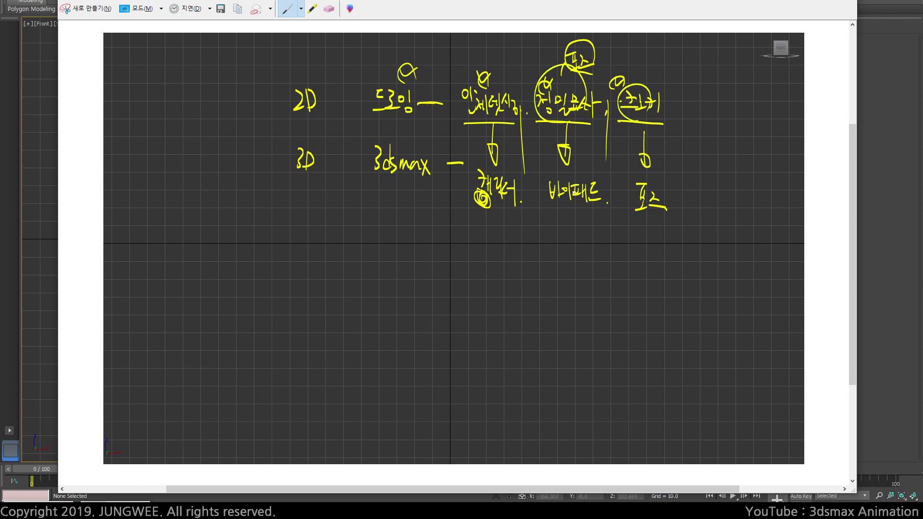
mouse_move(549, 208)
mouse_down()
mouse_move(673, 209)
mouse_move(542, 166)
mouse_move(673, 171)
mouse_move(675, 221)
mouse_up()
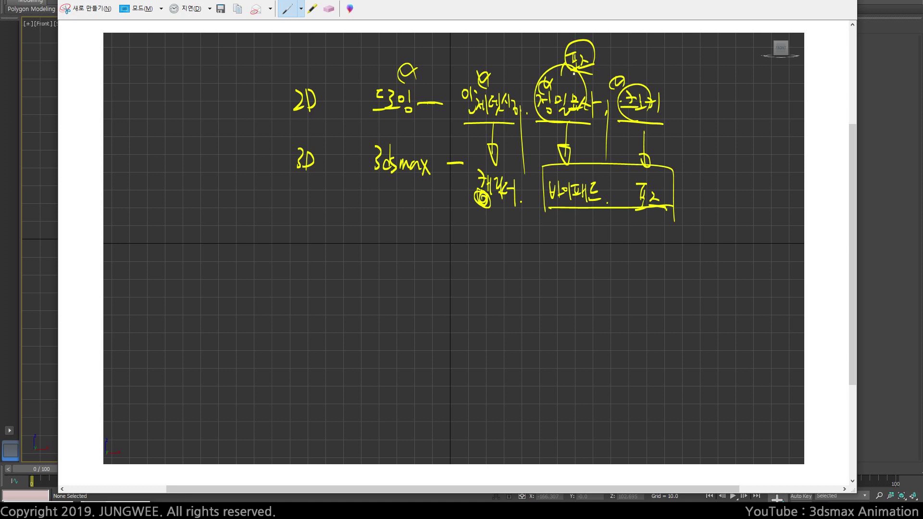
Bracket the 2D and 3D rows together with a curve and write "3대 요소" underlined below them.
scroll(567, 101, up, 1)
scroll(567, 101, left, 4)
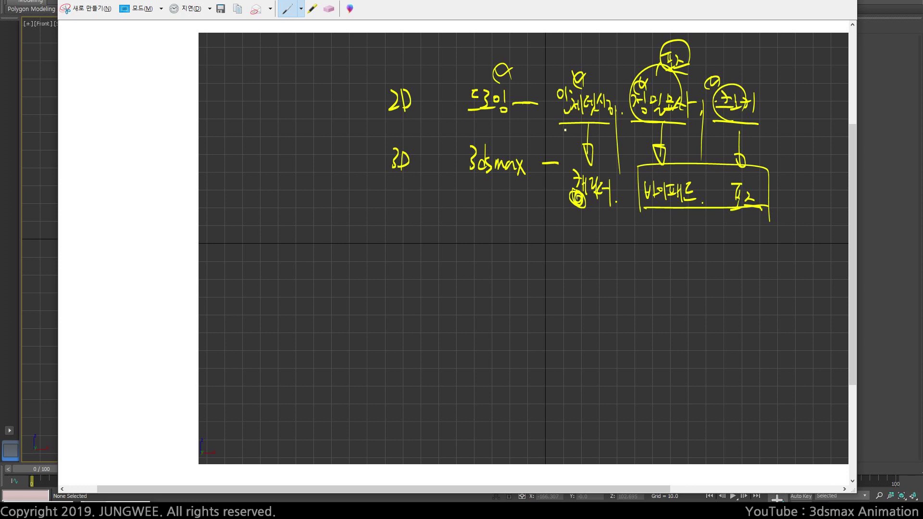
drag(370, 97, 365, 149)
drag(421, 235, 423, 260)
drag(428, 243, 439, 255)
drag(436, 243, 443, 265)
drag(458, 240, 460, 255)
drag(449, 257, 470, 257)
drag(474, 239, 475, 257)
drag(465, 259, 484, 259)
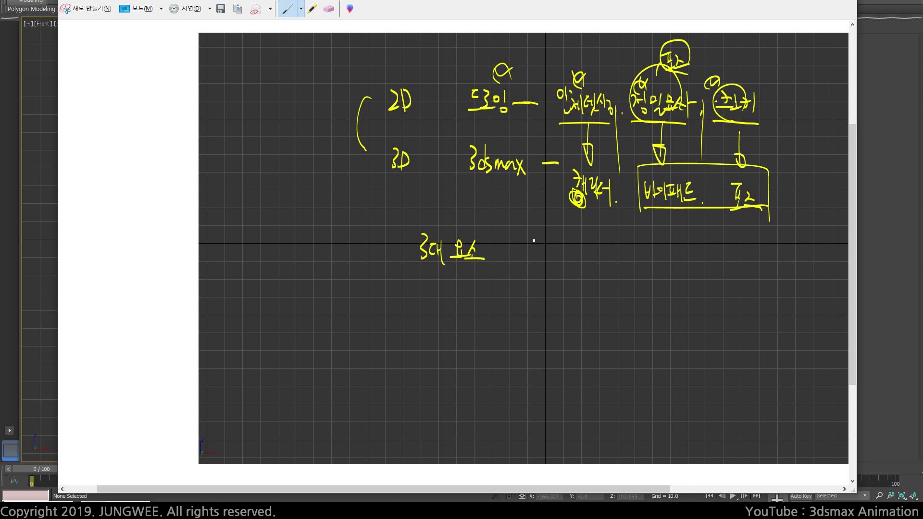
Draw three branches from "3대 요소" and write the first two elements, "① 포즈" and "② 스페이싱 (간격)".
drag(534, 240, 538, 301)
mouse_move(513, 255)
mouse_down()
mouse_move(539, 257)
mouse_move(536, 233)
mouse_move(555, 237)
mouse_move(553, 218)
mouse_move(581, 240)
mouse_move(595, 231)
mouse_move(609, 238)
mouse_up()
mouse_move(553, 254)
mouse_down()
mouse_move(563, 266)
mouse_move(560, 251)
mouse_move(583, 255)
mouse_move(575, 266)
mouse_up()
drag(582, 257, 593, 270)
mouse_move(590, 253)
mouse_down()
mouse_move(596, 271)
mouse_move(604, 269)
mouse_up()
drag(605, 260, 610, 273)
drag(615, 257, 619, 274)
mouse_move(626, 259)
mouse_down()
mouse_move(627, 273)
mouse_move(633, 266)
mouse_up()
drag(630, 271, 646, 276)
drag(654, 261, 656, 269)
mouse_move(660, 258)
mouse_down()
mouse_move(661, 276)
mouse_move(674, 272)
mouse_up()
drag(673, 262, 681, 282)
drag(685, 267, 687, 286)
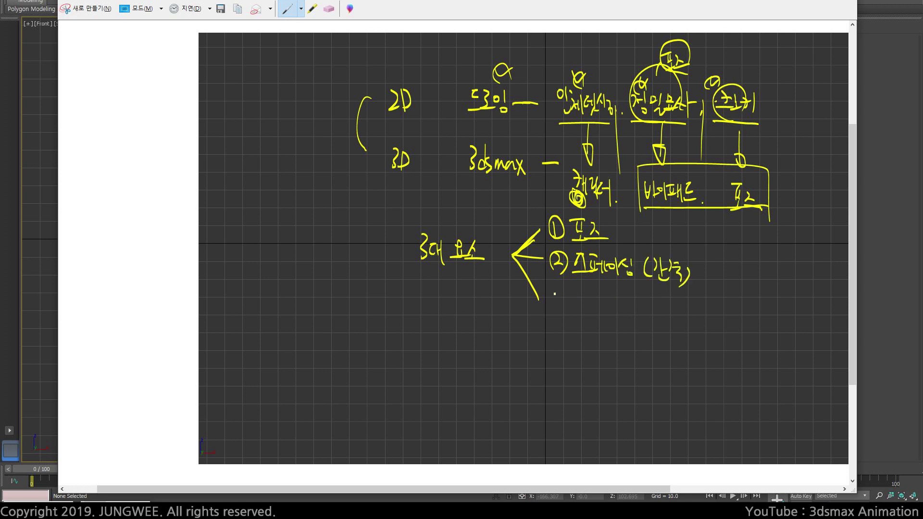
Write the third element, "③ 트레젝토리 (궤적)", at the lowest branch.
drag(555, 294, 567, 314)
drag(580, 289, 589, 296)
drag(583, 299, 593, 311)
drag(589, 291, 597, 310)
drag(596, 300, 604, 306)
mouse_move(603, 296)
mouse_down()
mouse_move(604, 318)
mouse_move(616, 310)
mouse_up()
drag(611, 303, 636, 316)
drag(638, 303, 644, 313)
mouse_move(647, 302)
mouse_down()
mouse_move(650, 318)
mouse_move(672, 306)
mouse_move(714, 330)
mouse_up()
click(654, 318)
Draw two underlines beneath "3대 요소" and emphasize "① 포즈" with a box and a circled check mark.
drag(421, 276, 493, 276)
drag(438, 296, 481, 294)
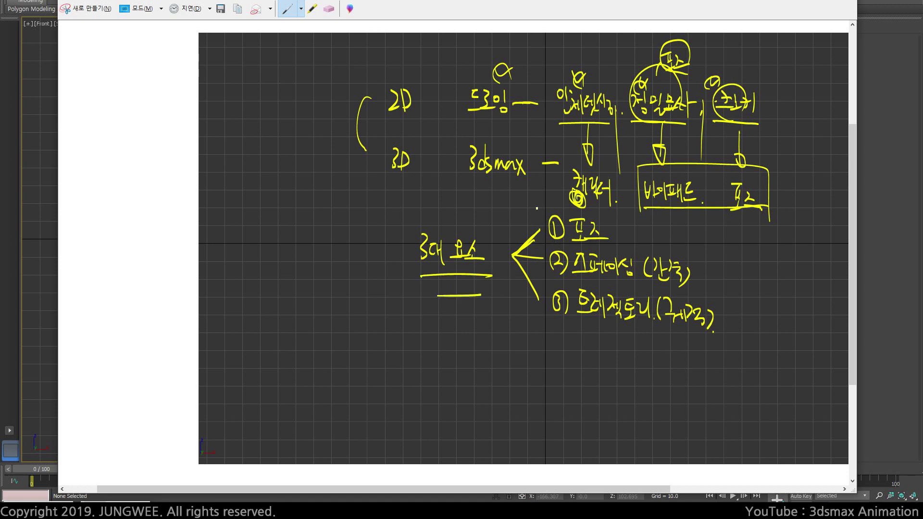
drag(537, 207, 546, 207)
mouse_move(550, 249)
mouse_down()
mouse_move(621, 248)
mouse_move(624, 217)
mouse_move(620, 256)
mouse_up()
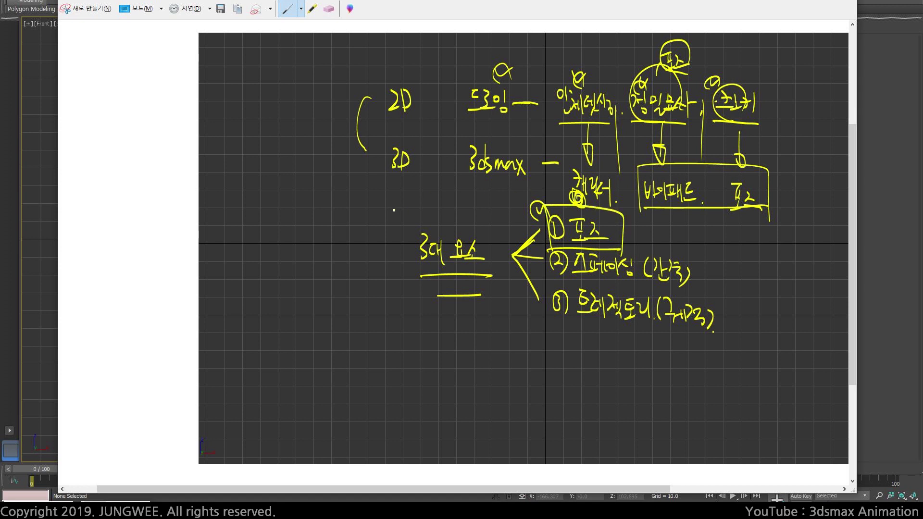
mouse_move(349, 192)
mouse_down()
mouse_move(443, 30)
mouse_move(478, 54)
mouse_up()
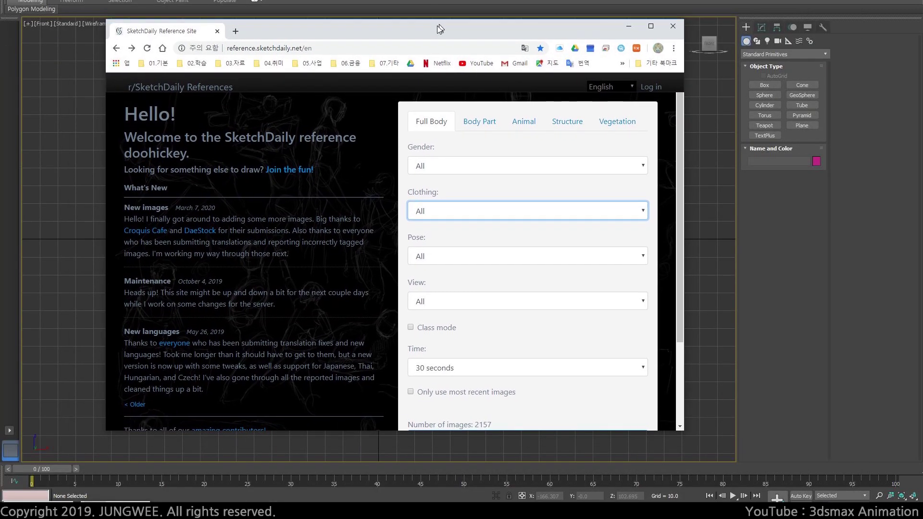
Switch to the SketchDaily reference site in Chrome, maximize it, and set the full-body Clothing filter to Clothed.
double_click(424, 30)
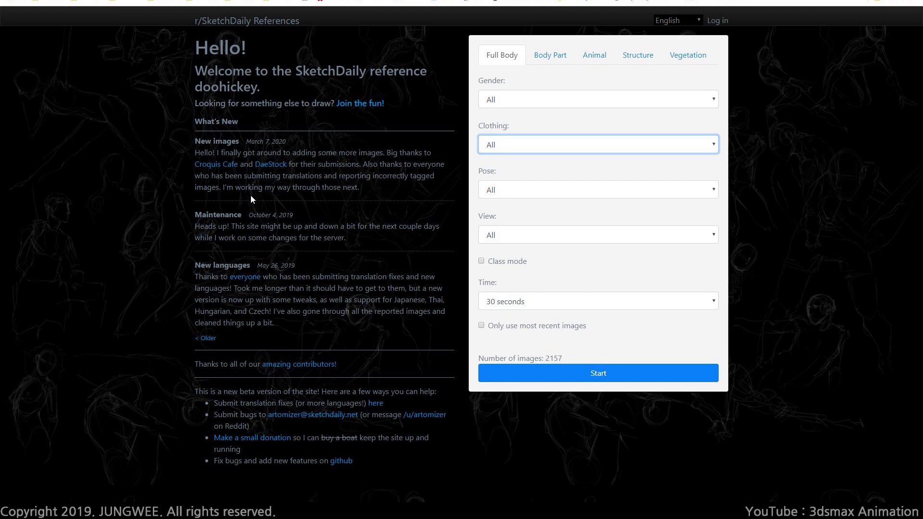
click(195, 0)
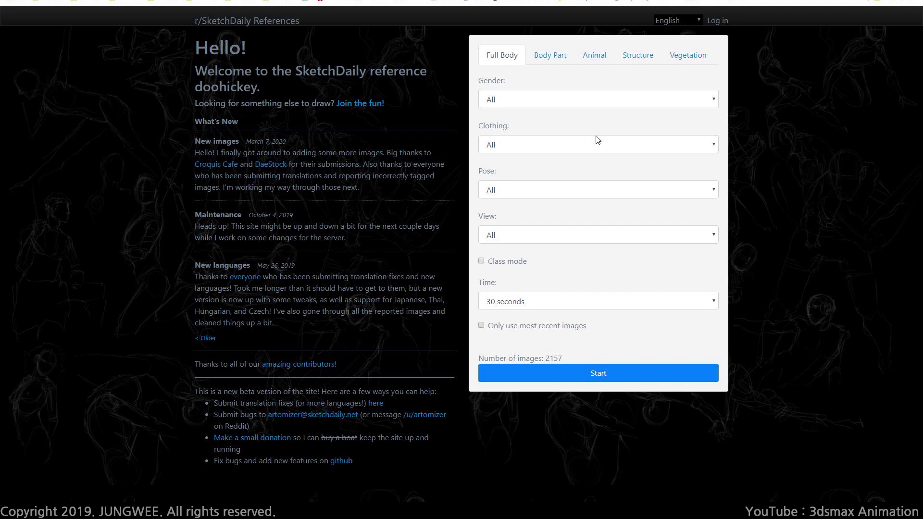
click(533, 100)
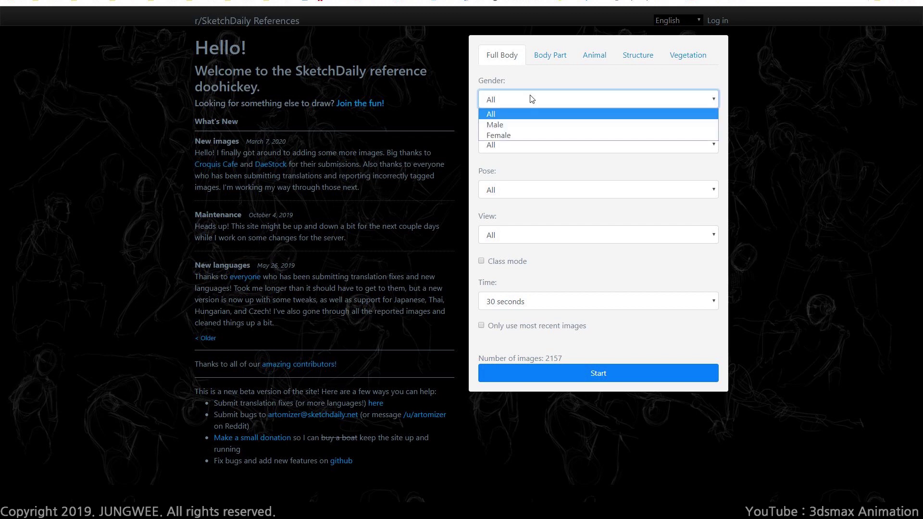
click(554, 84)
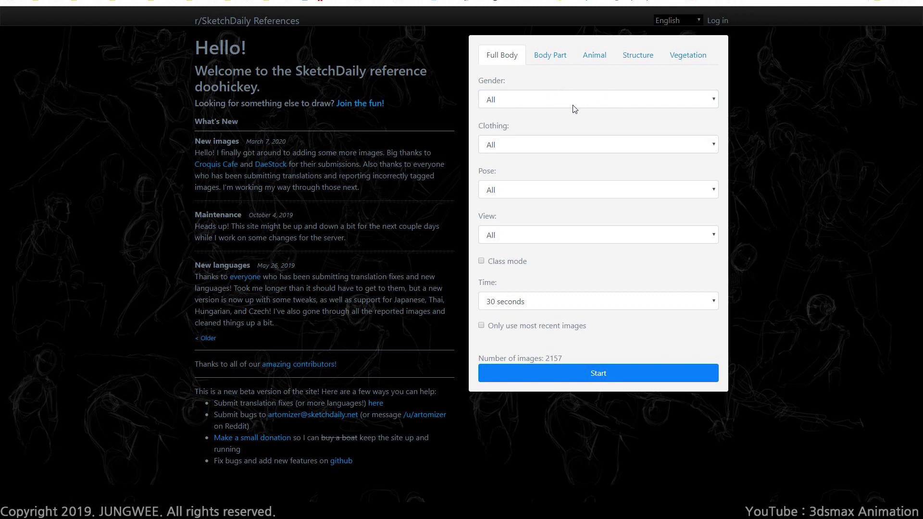
click(524, 149)
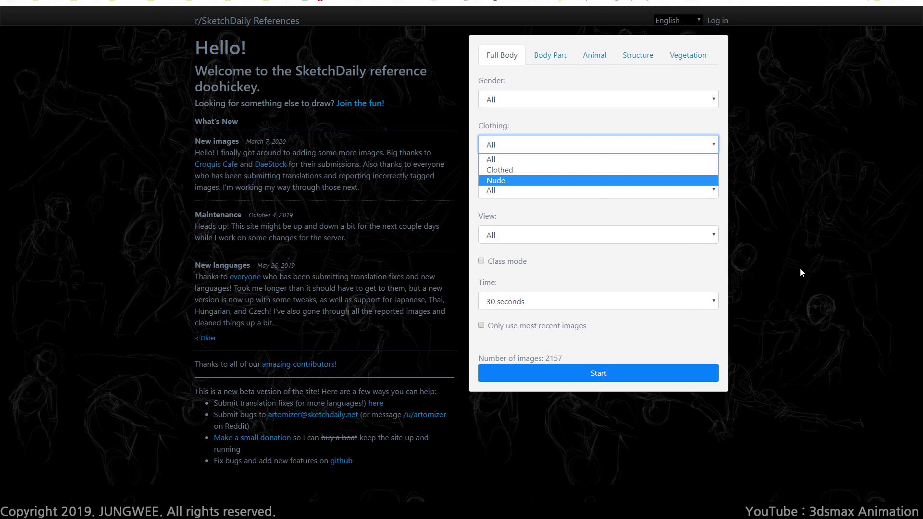
click(501, 170)
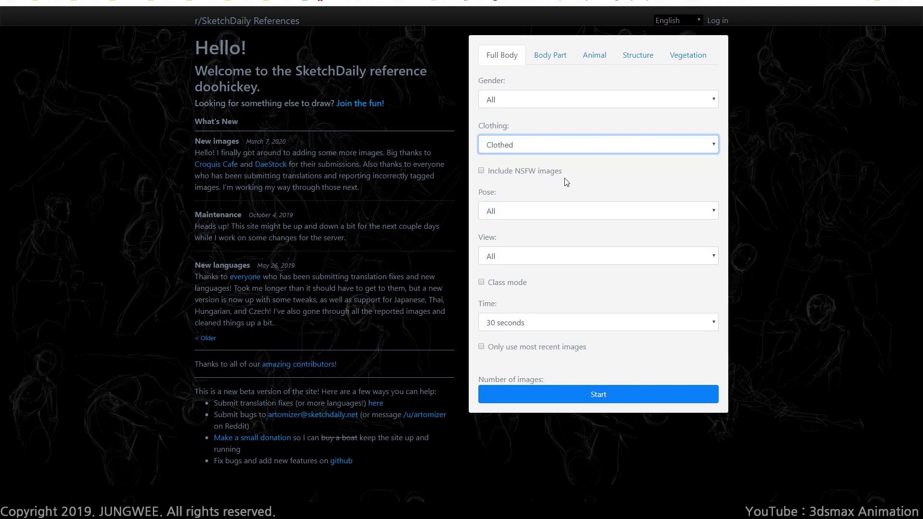
Set the full-body Pose filter to Action.
click(616, 213)
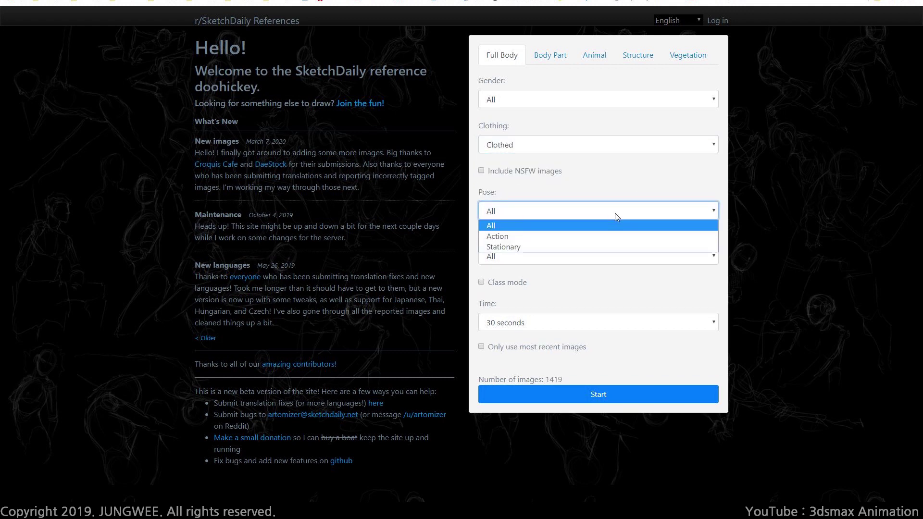
click(557, 226)
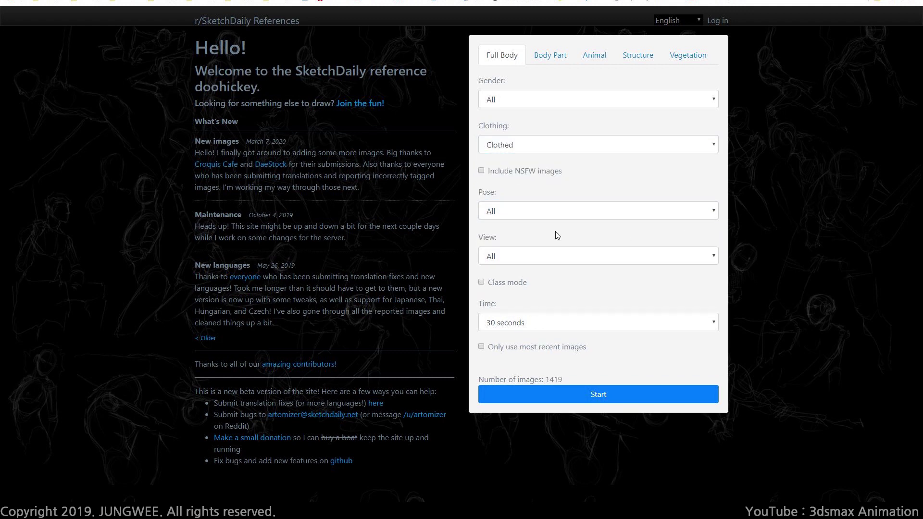
click(505, 212)
click(525, 233)
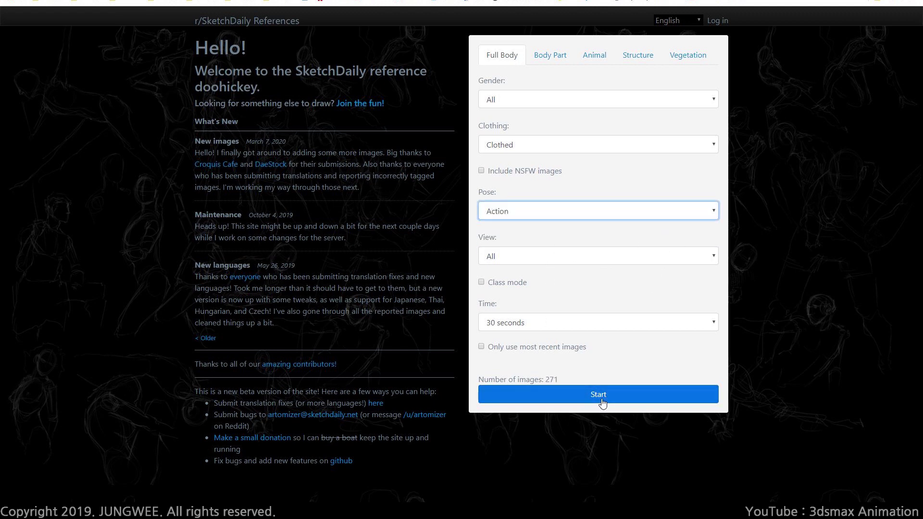
Set the time per image to 15 minutes and start the reference image session.
click(496, 327)
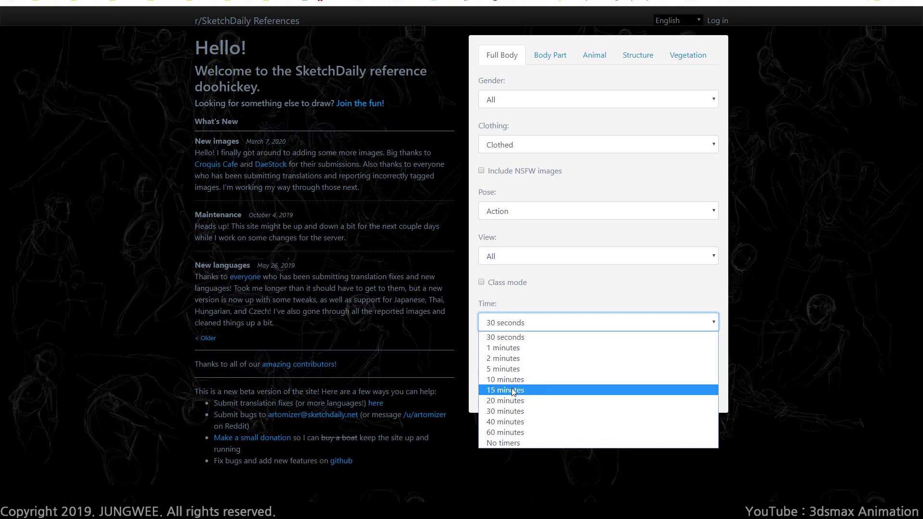
click(500, 378)
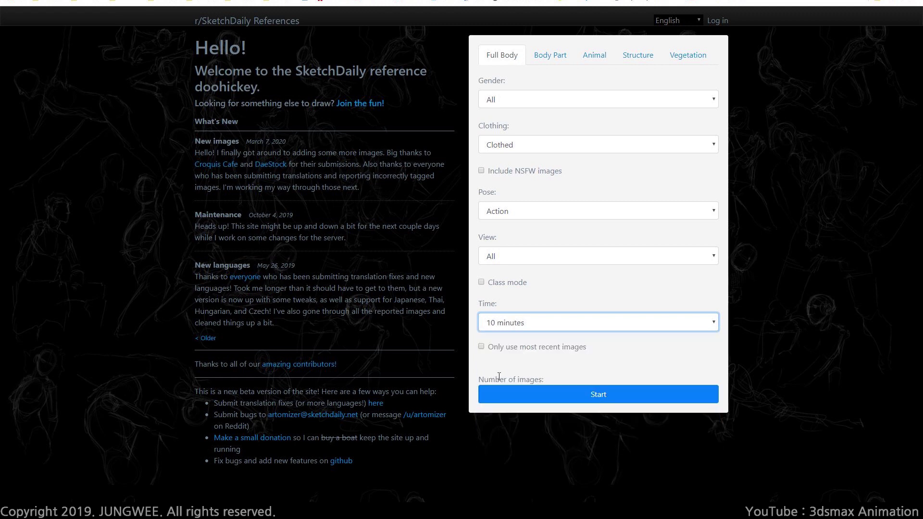
click(527, 330)
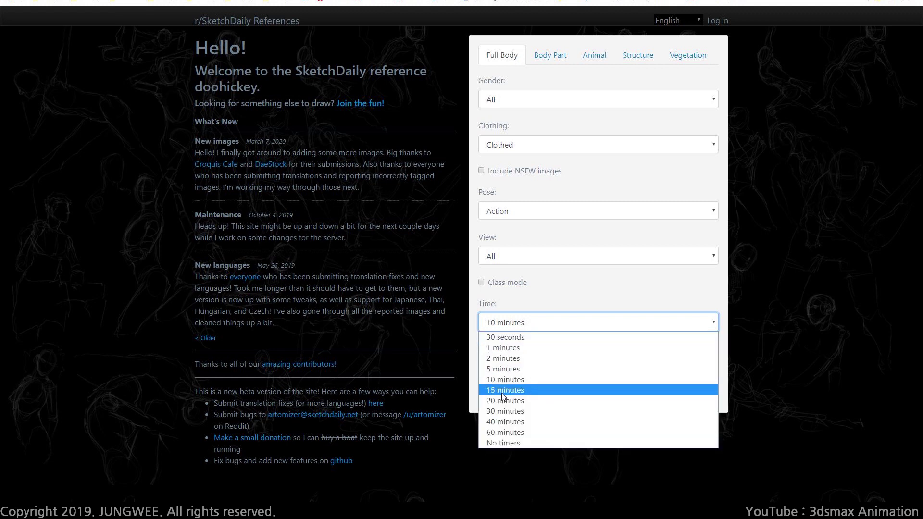
click(535, 392)
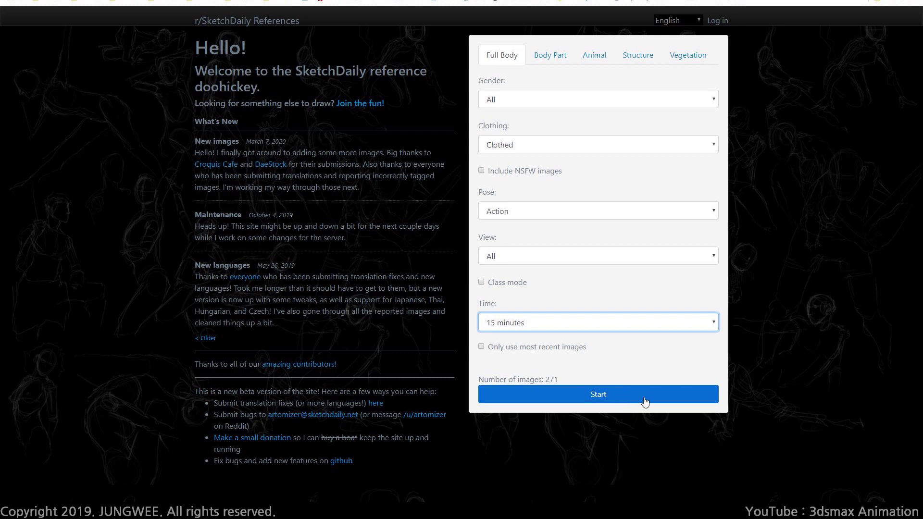
click(593, 395)
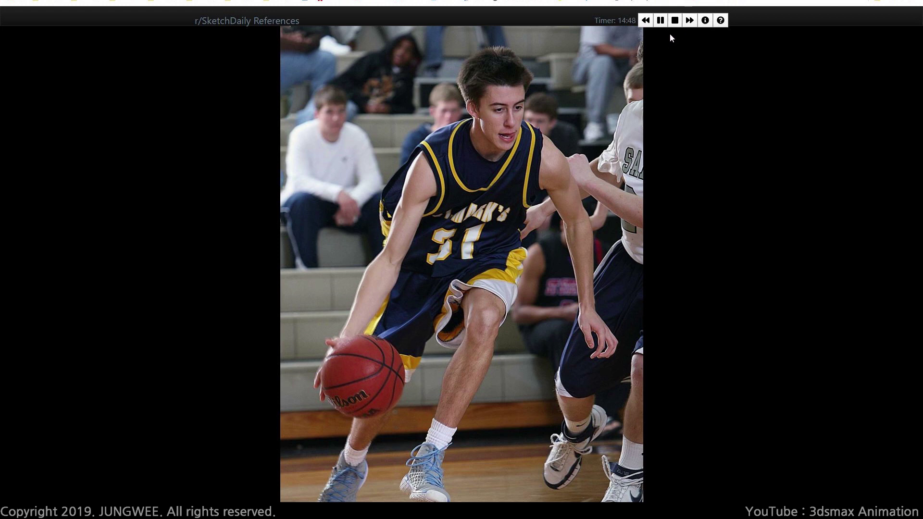
Skip ahead two images to the red-robed sword pose and resize the browser into a narrow, full-height window over 3ds Max.
click(690, 21)
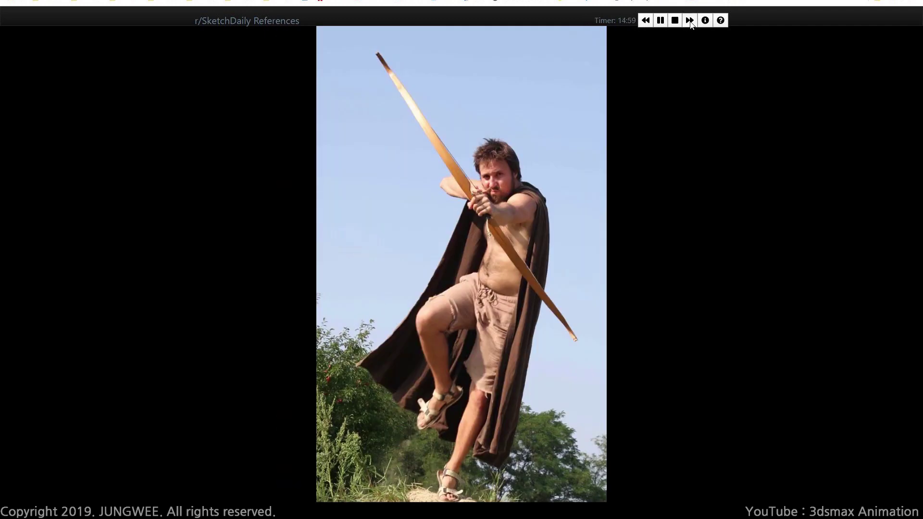
click(690, 21)
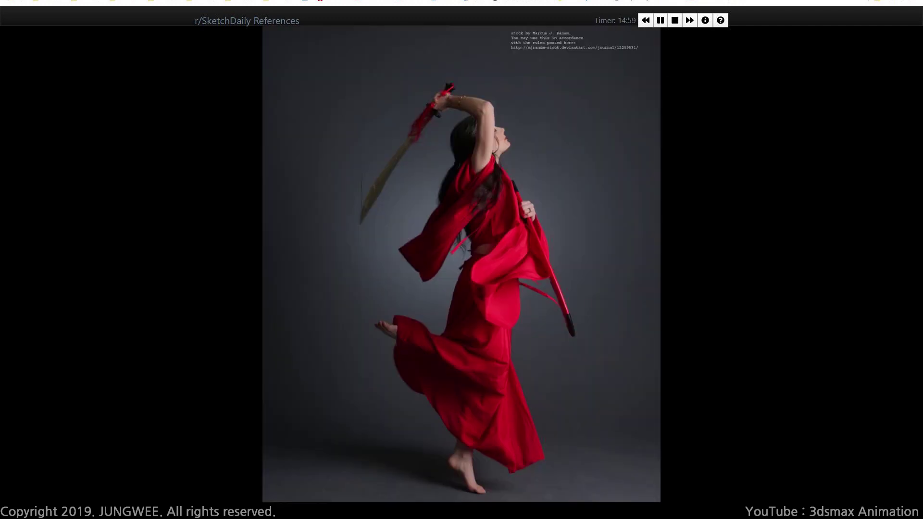
drag(601, 1, 330, 5)
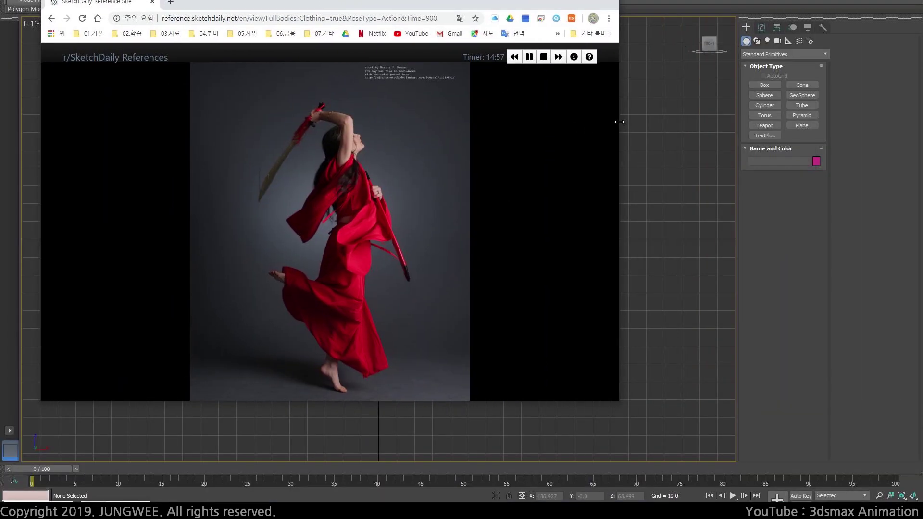
drag(620, 122, 503, 123)
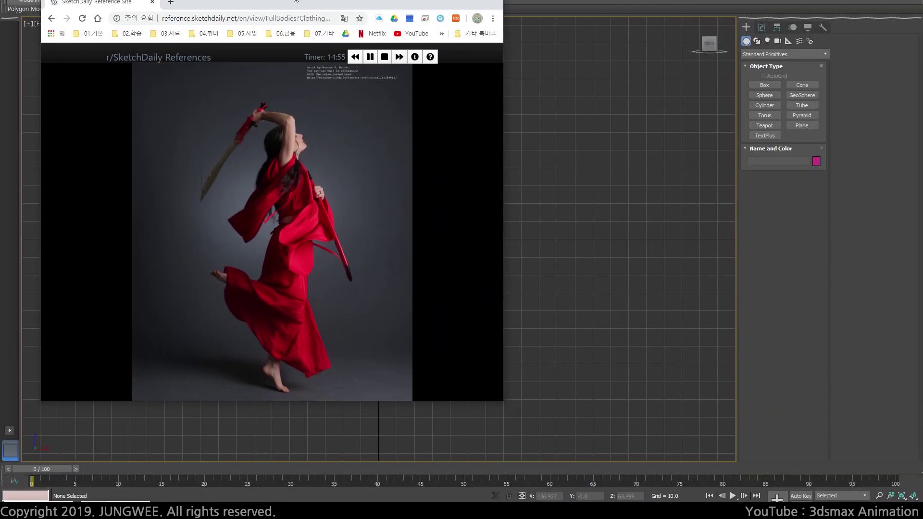
drag(436, 1, 436, 0)
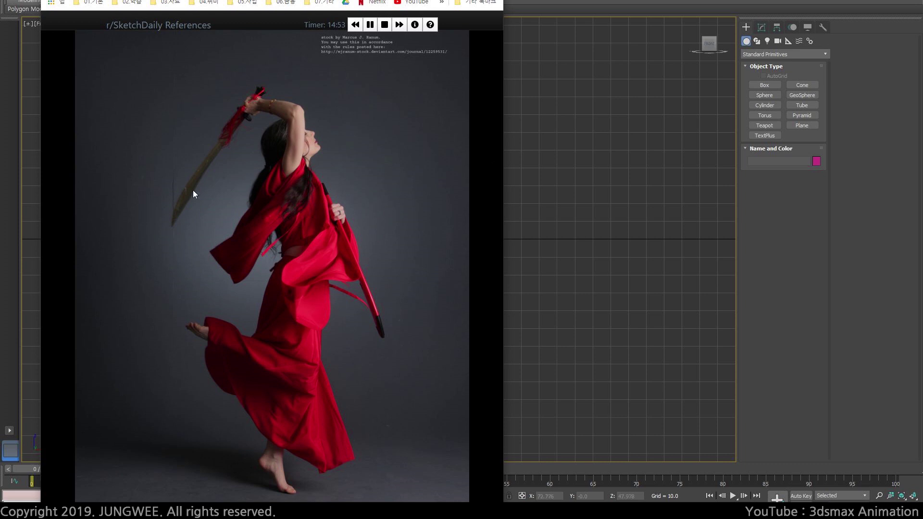
Switch to 3ds Max and create a biped about 164 units tall at the origin of the Front view.
click(543, 197)
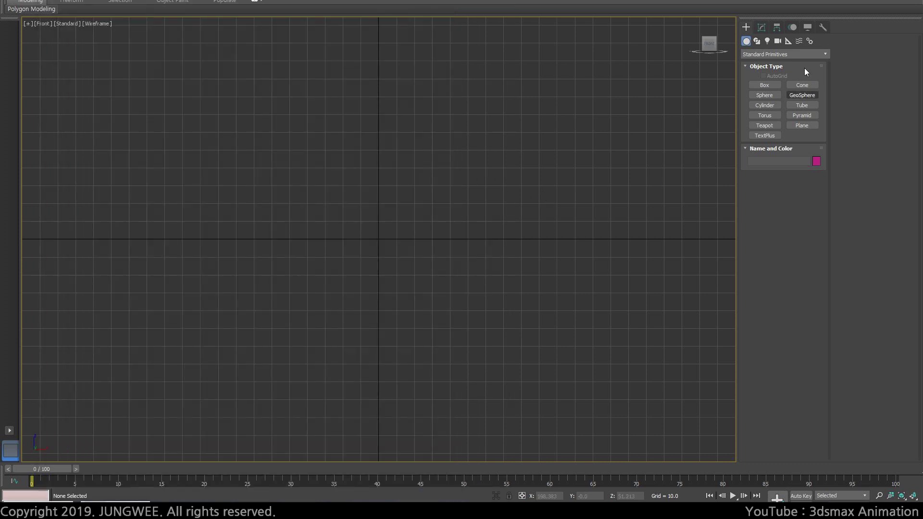
click(810, 41)
click(764, 95)
middle_drag(392, 204, 380, 311)
drag(377, 301, 365, 29)
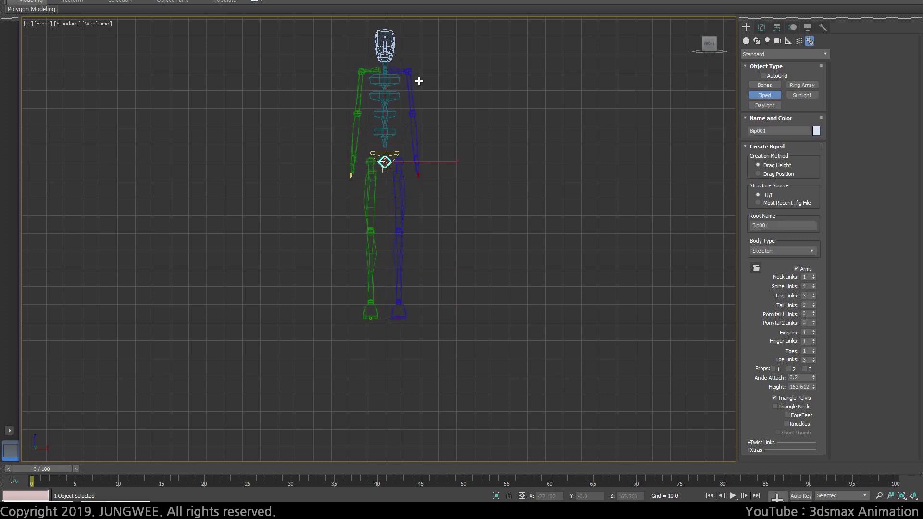
Turn on Figure Mode for the biped, try the Classic and Male body types, and set the body type to Female.
click(793, 27)
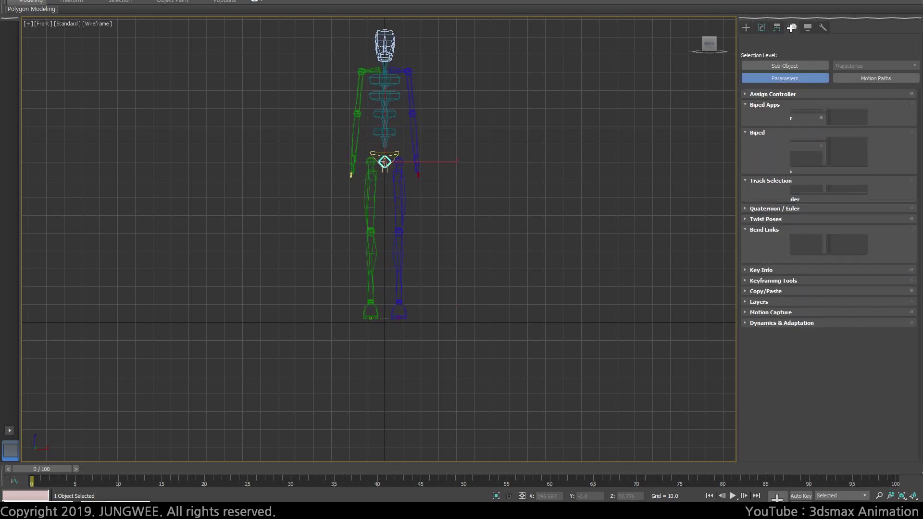
middle_drag(435, 155, 442, 184)
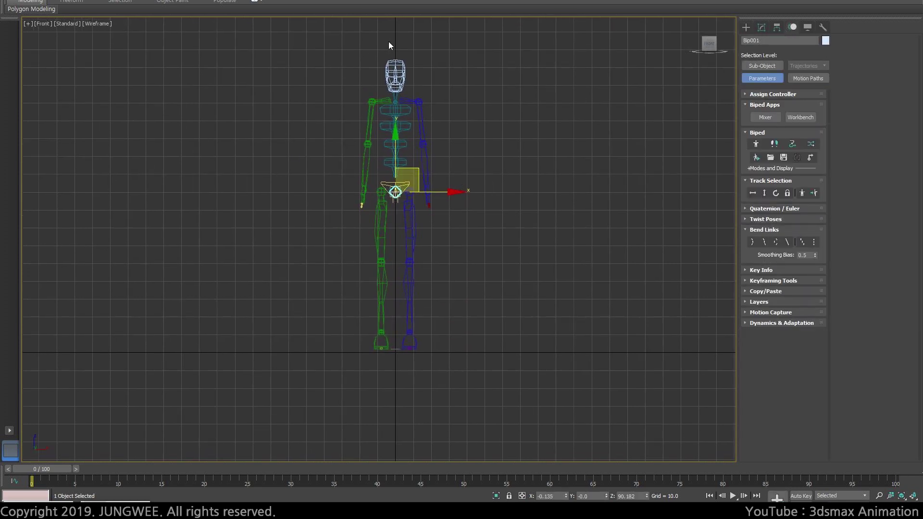
click(756, 144)
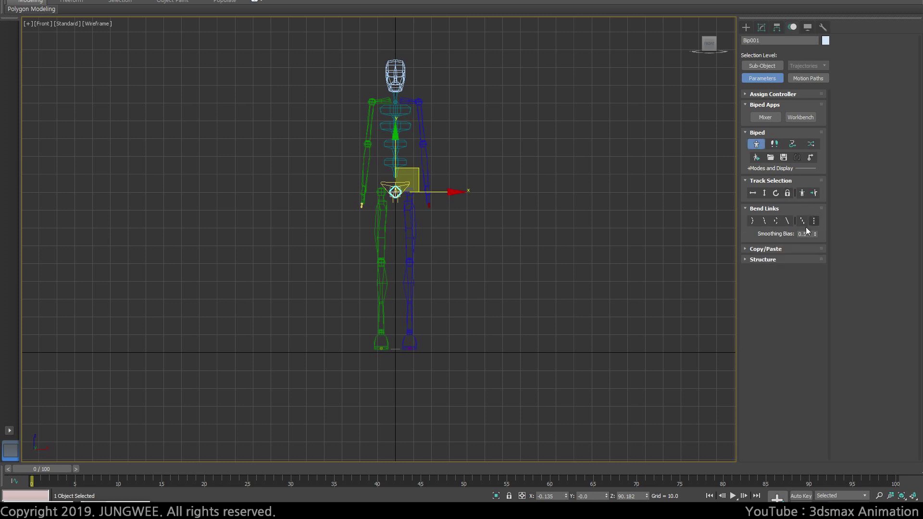
click(769, 259)
click(786, 259)
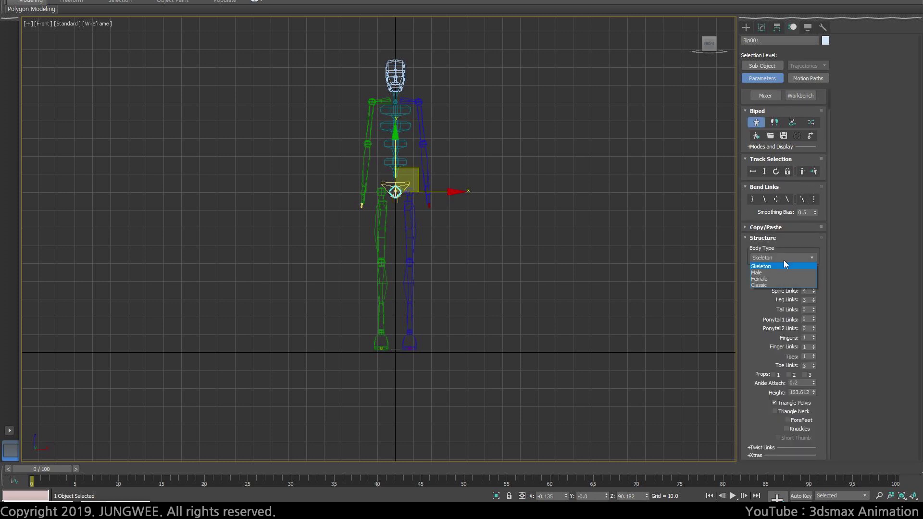
click(768, 284)
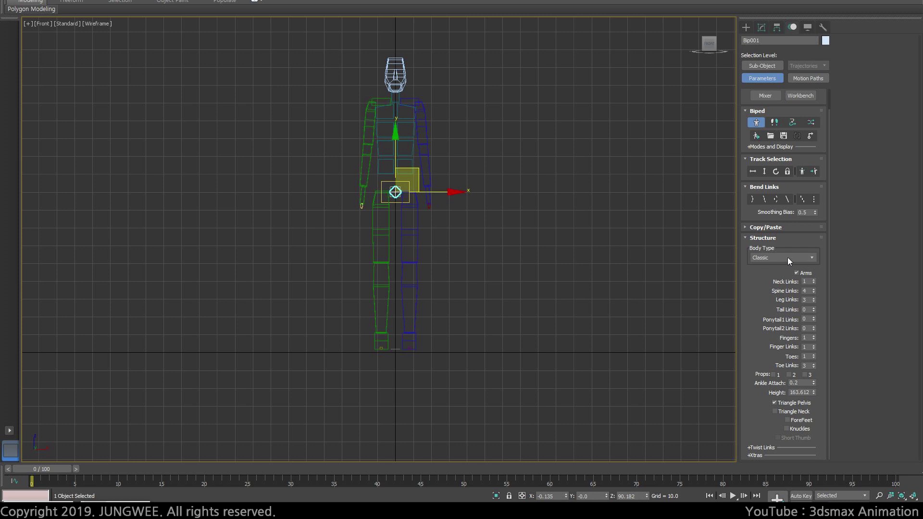
click(787, 258)
click(767, 278)
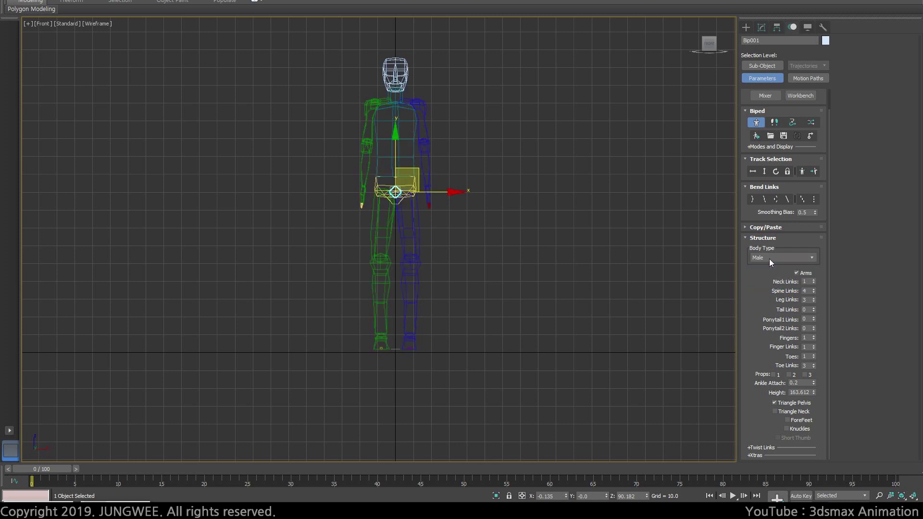
click(769, 258)
click(768, 279)
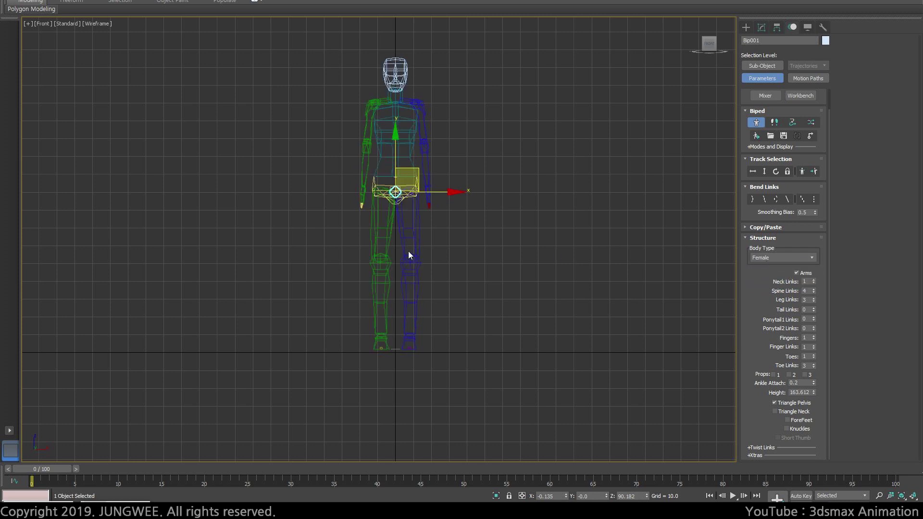
Show the biped with default shading and set its Spine Links to 3.
key(F3)
scroll(500, 260, up, 2)
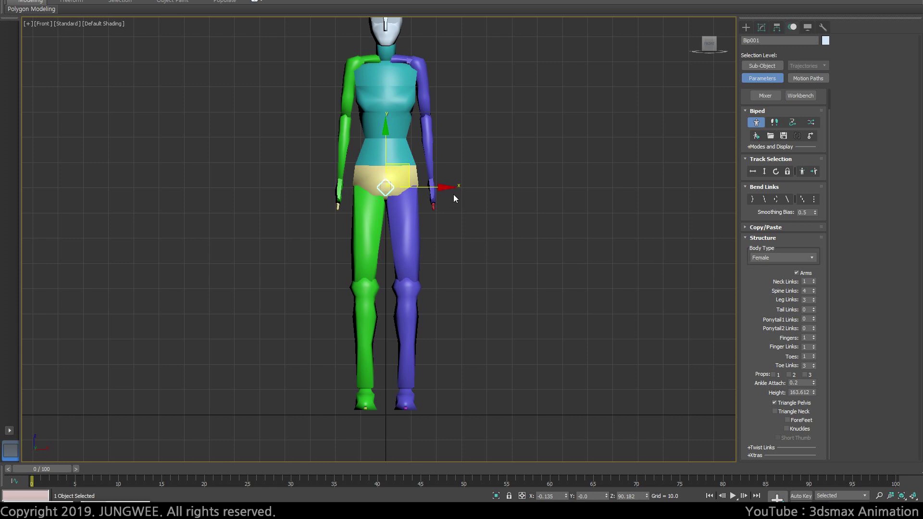
scroll(472, 288, down, 2)
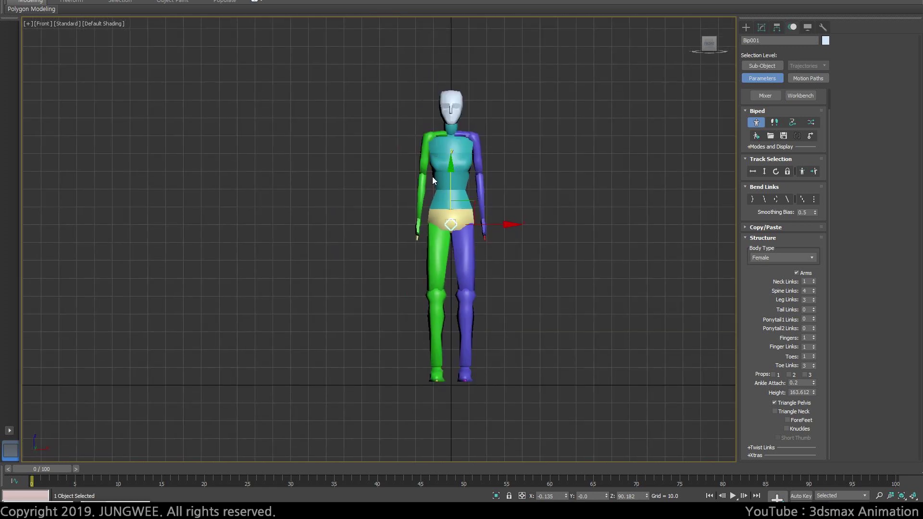
scroll(434, 179, up, 2)
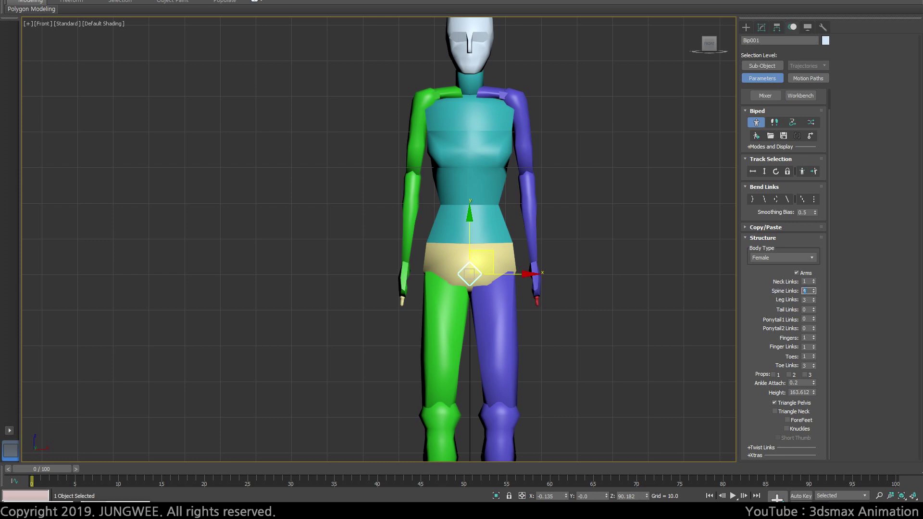
key(Return)
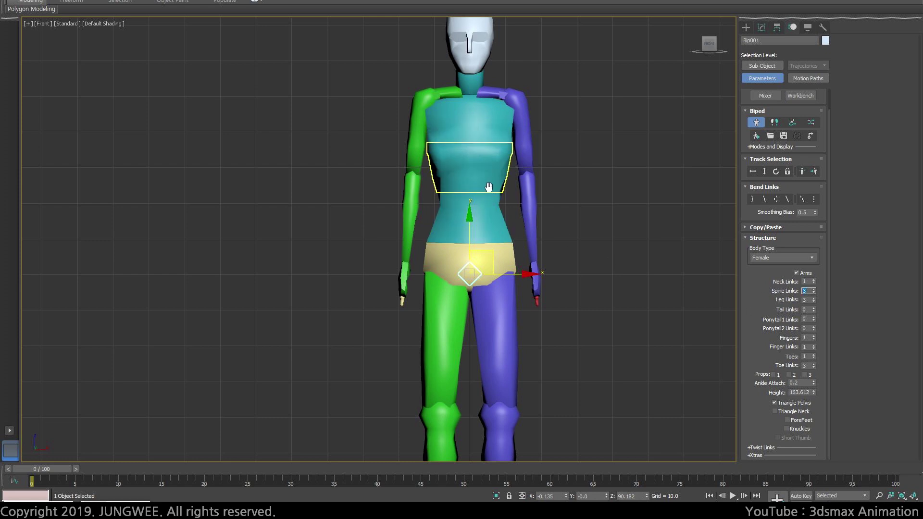
scroll(483, 196, down, 2)
scroll(481, 200, up, 2)
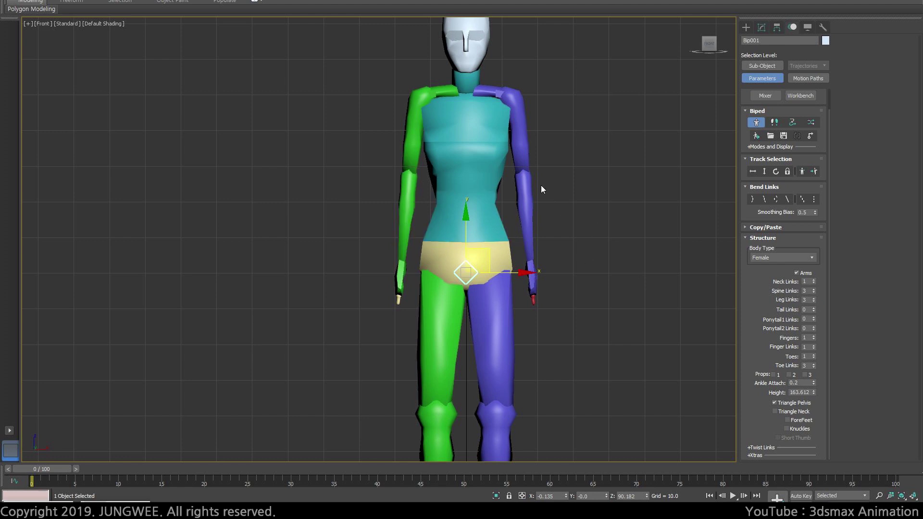
Give the biped's hands 5 Fingers with 3 Finger Links each.
click(532, 278)
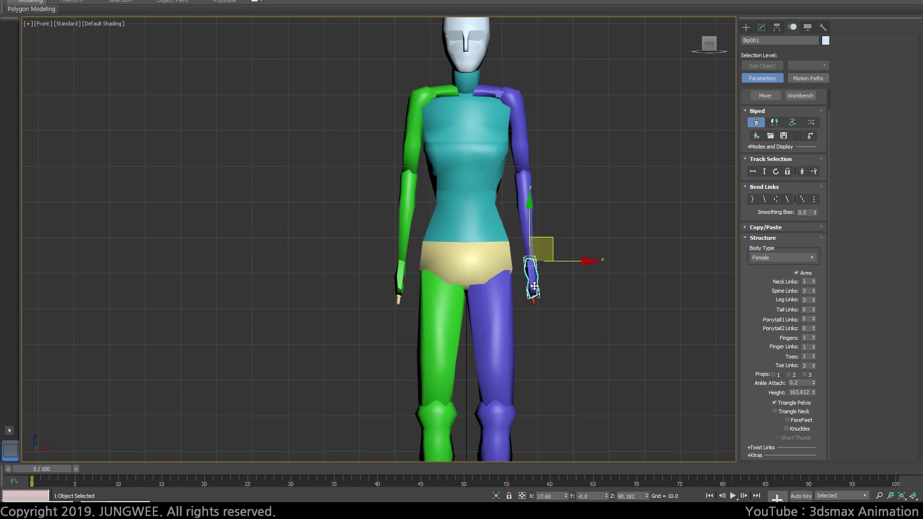
middle_drag(555, 264, 553, 210)
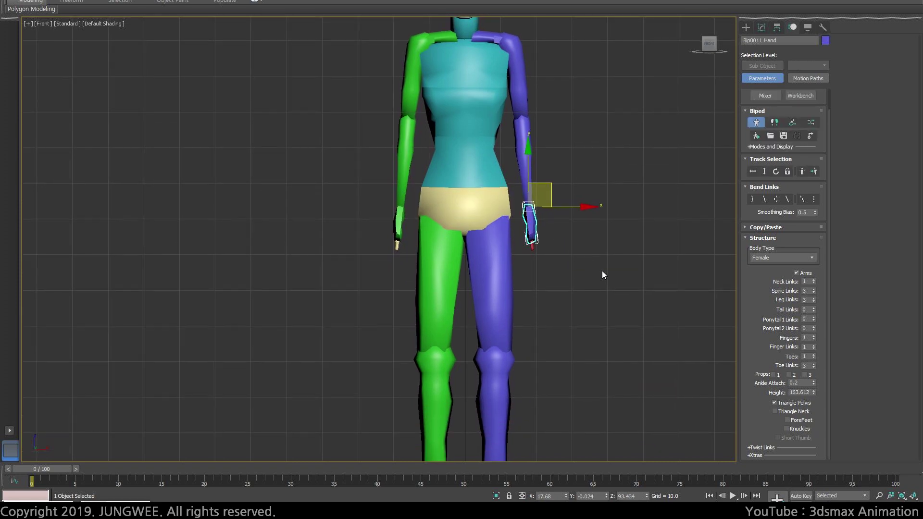
click(814, 336)
click(814, 336)
click(814, 346)
click(815, 346)
alt+middle_drag(460, 250, 494, 246)
scroll(495, 246, up, 3)
scroll(495, 246, up, 3)
scroll(583, 208, down, 3)
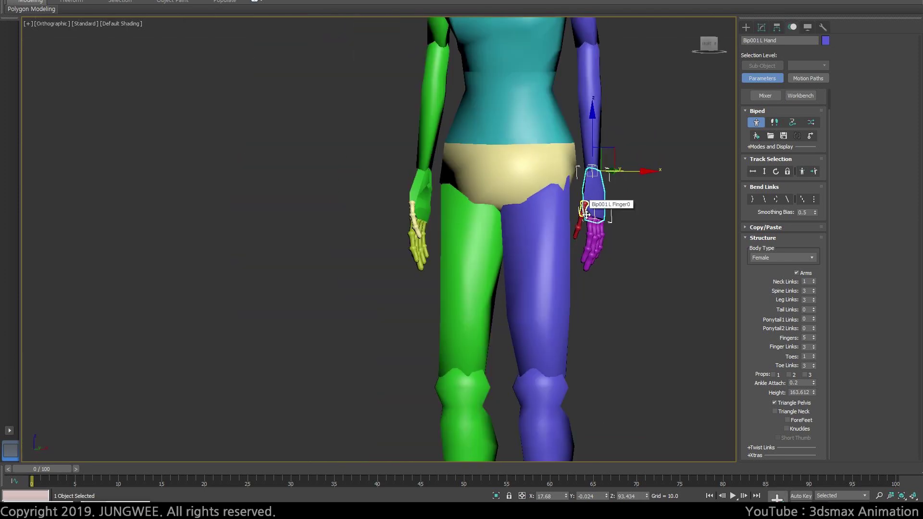
Select the left thumb's three links and scale them in local axes to make the thumb thicker.
scroll(584, 207, up, 3)
double_click(580, 201)
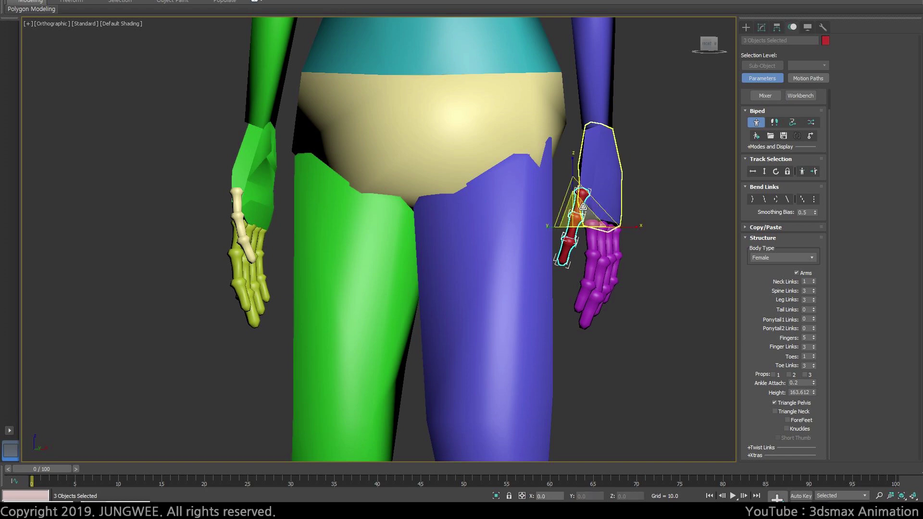
right_click(580, 205)
click(591, 194)
mouse_move(523, 185)
mouse_down()
mouse_move(477, 169)
mouse_move(516, 177)
mouse_up()
alt+middle_drag(519, 180, 625, 205)
drag(627, 204, 643, 202)
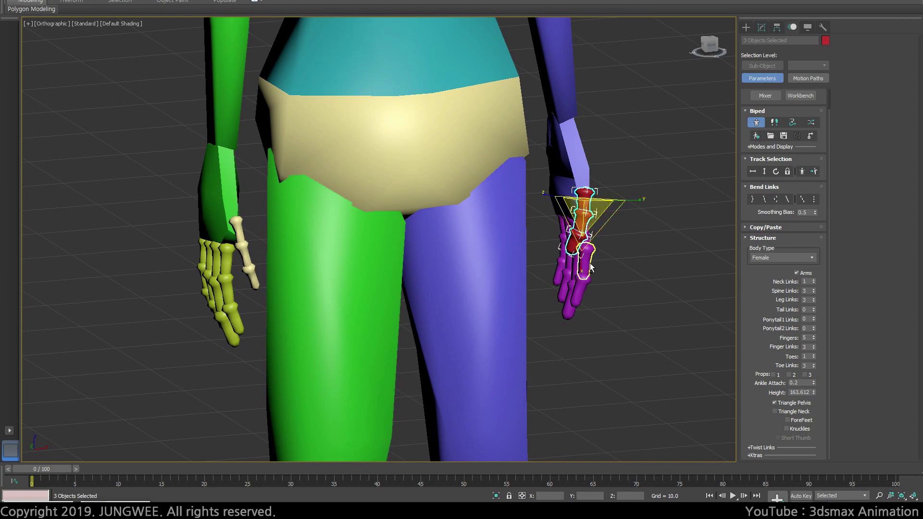
alt+middle_drag(588, 259, 582, 202)
key(w)
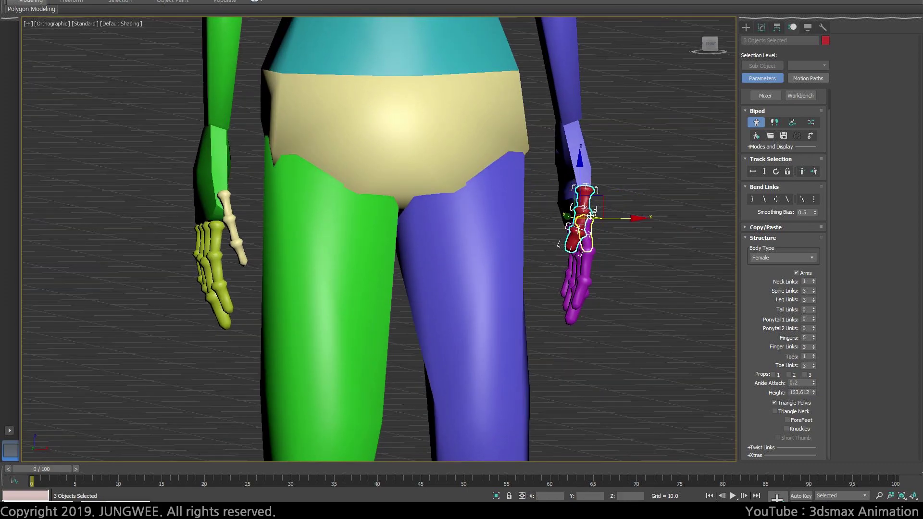
Select the left hand with all its fingers and create a new copy collection for biped postures.
double_click(583, 157)
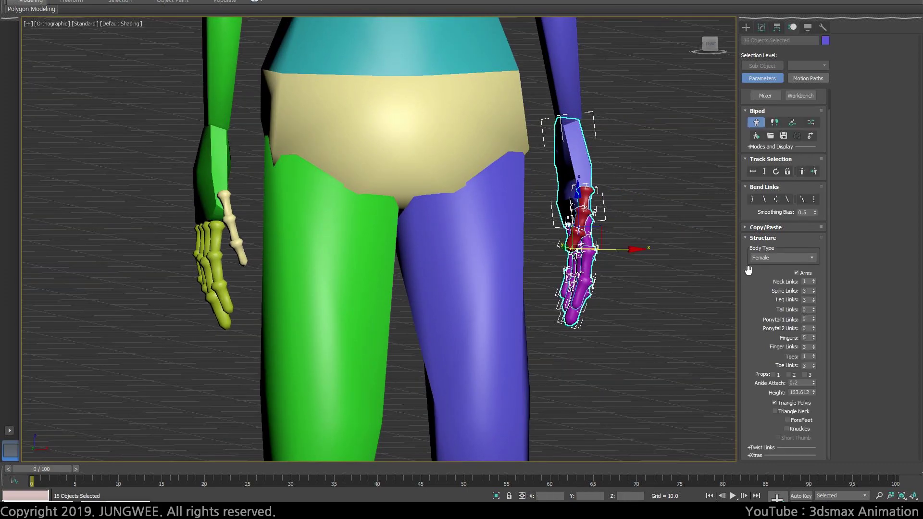
click(763, 229)
click(753, 263)
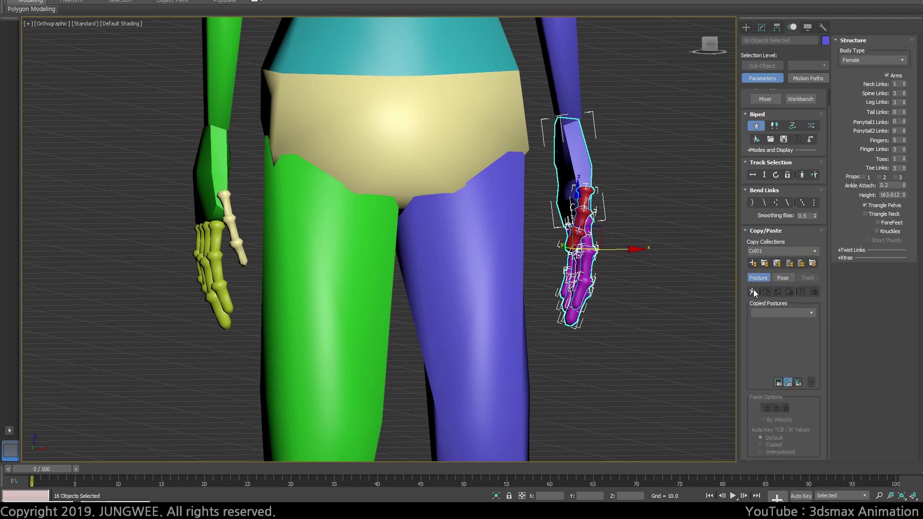
Copy the posture of the selected left hand and its fingers into the copy collection.
click(753, 292)
key(f)
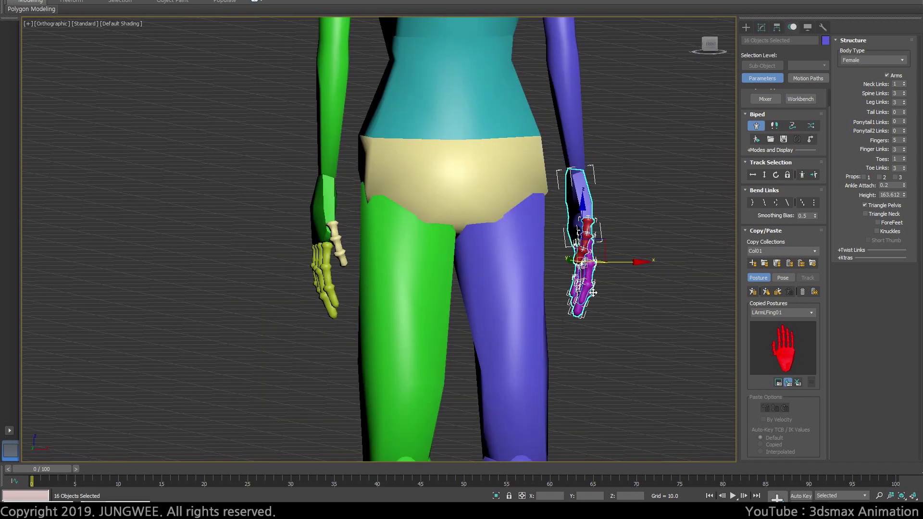
scroll(373, 202, up, 2)
middle_drag(373, 202, 511, 264)
View the left foot from the side and reduce the biped's Toe Links to 1.
key(r)
scroll(355, 235, up, 12)
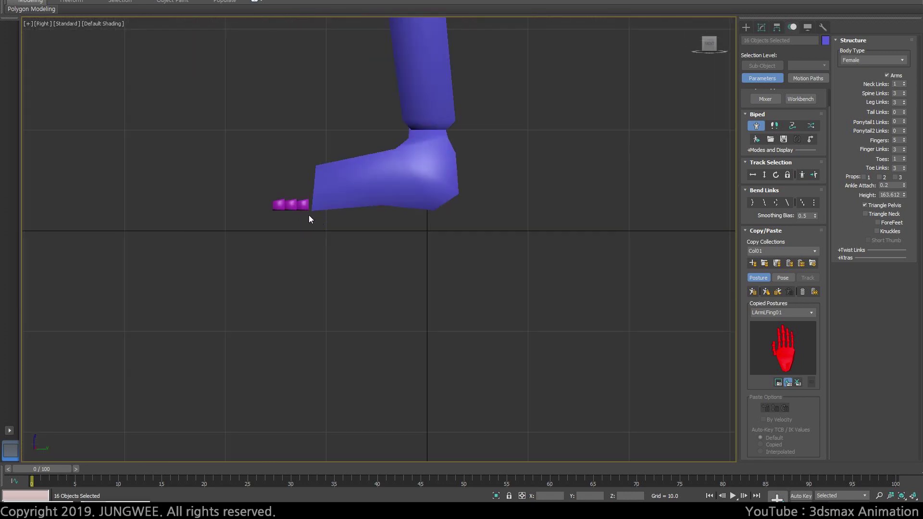
click(387, 151)
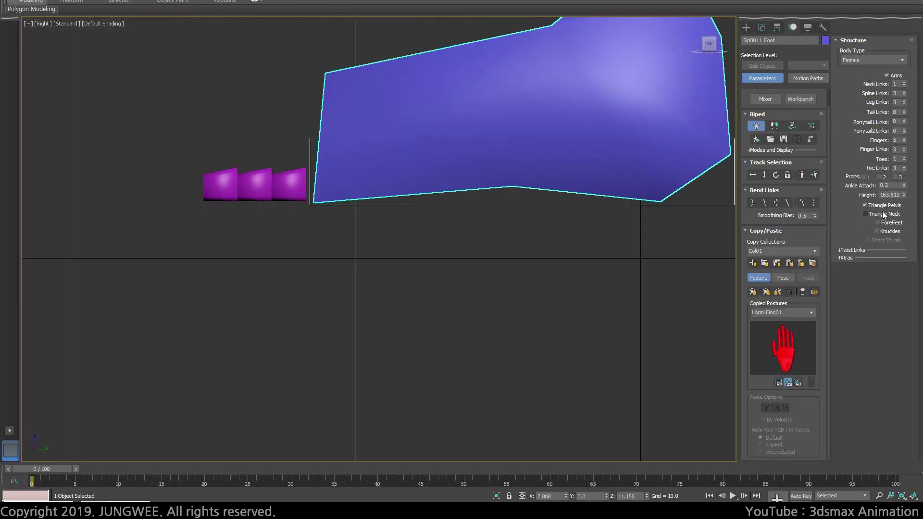
click(904, 169)
click(905, 170)
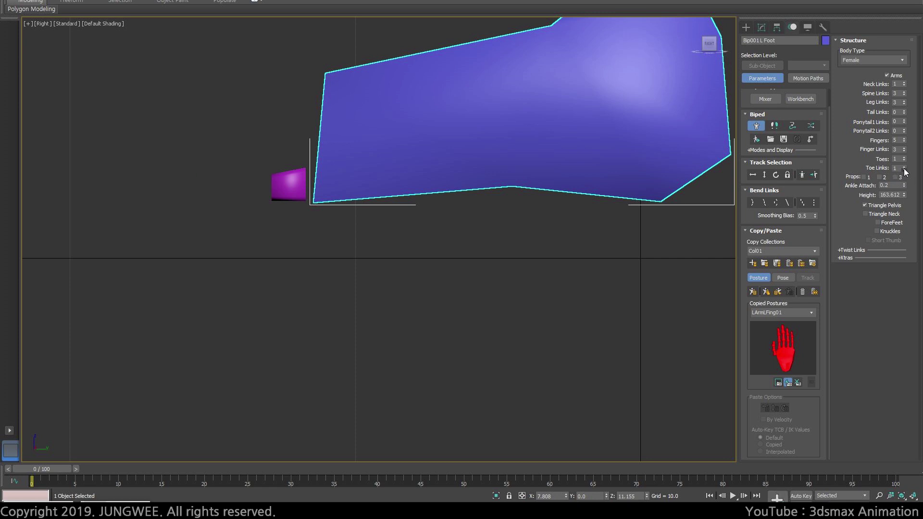
Scale the left toe taller to match the front of the foot, and lengthen it forward.
scroll(372, 179, down, 4)
click(371, 235)
key(r)
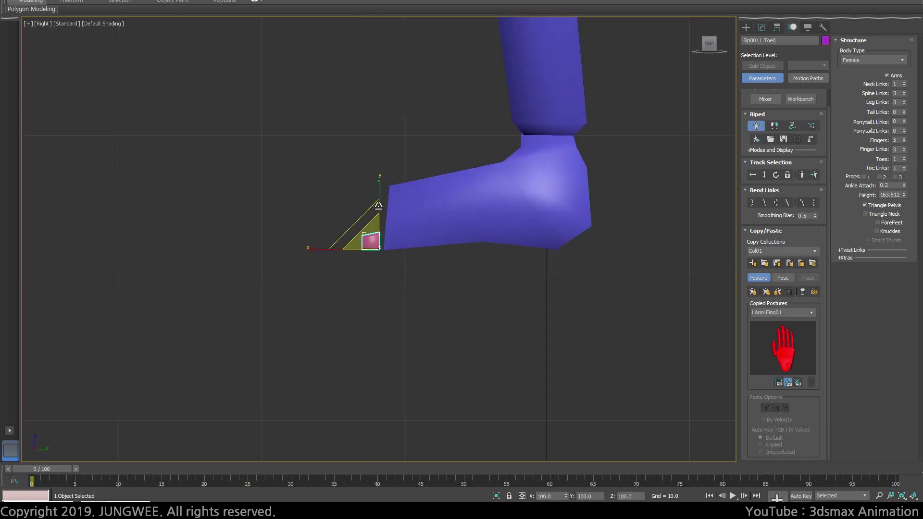
drag(379, 185, 374, 108)
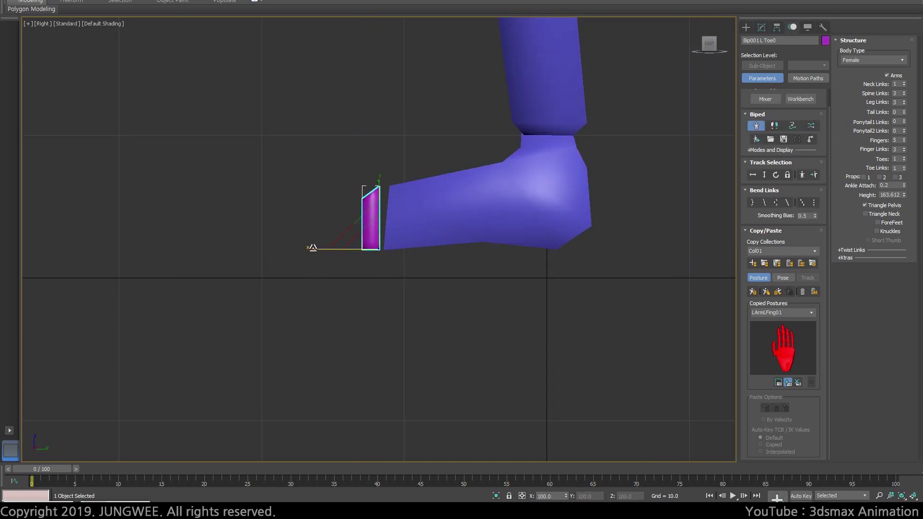
drag(312, 249, 161, 227)
Widen the left toe to about the width of the left foot.
scroll(488, 232, down, 6)
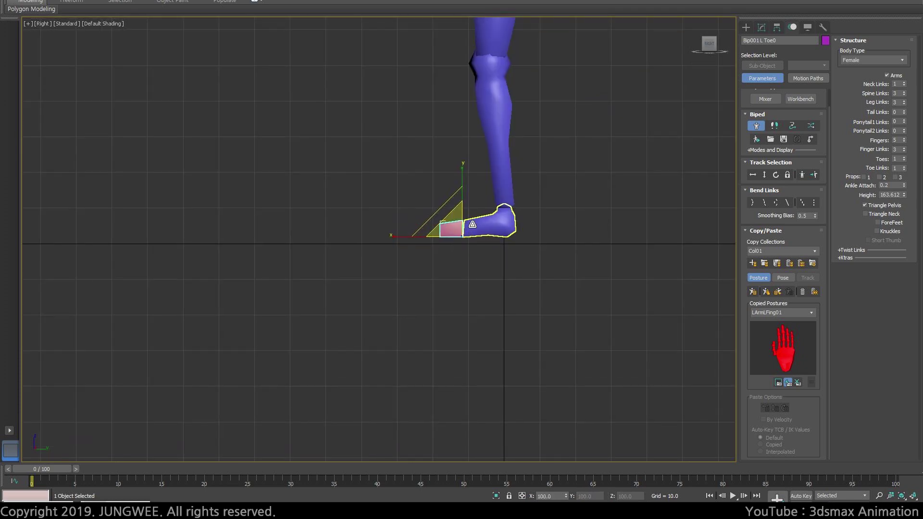
click(472, 224)
alt+middle_drag(470, 208, 547, 292)
click(481, 279)
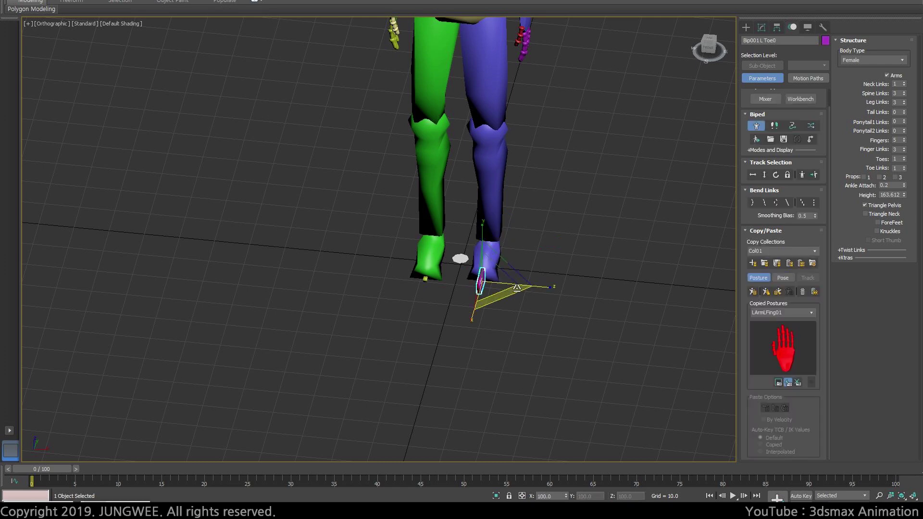
alt+middle_drag(486, 280, 509, 268)
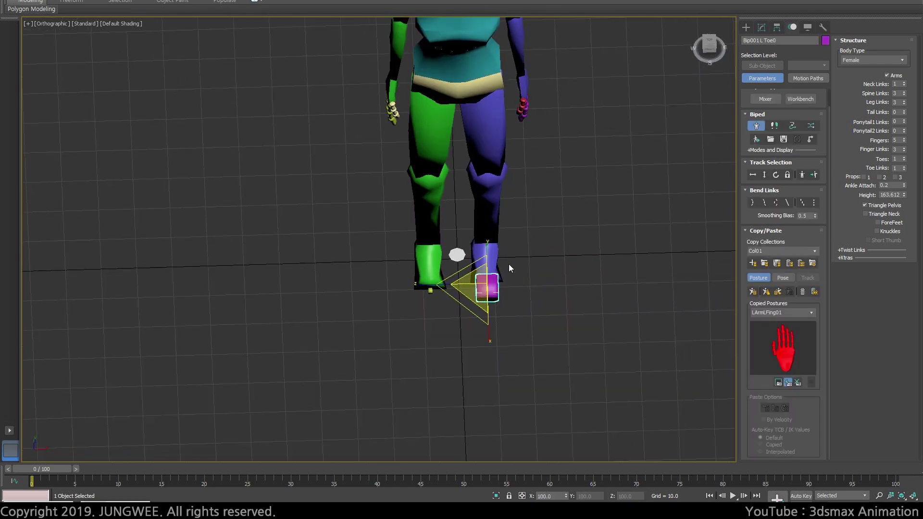
Copy the posture of the left foot and toe and paste it onto the opposite side.
key(w)
double_click(494, 254)
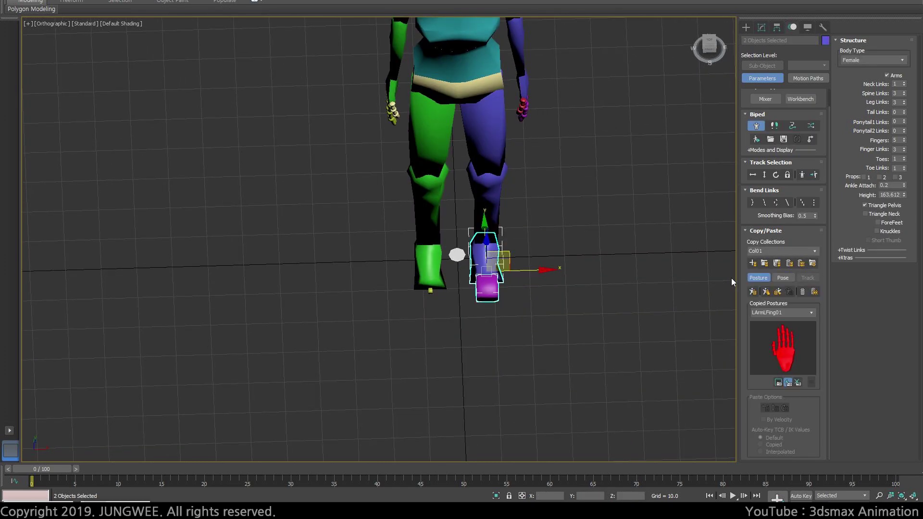
click(752, 292)
click(777, 292)
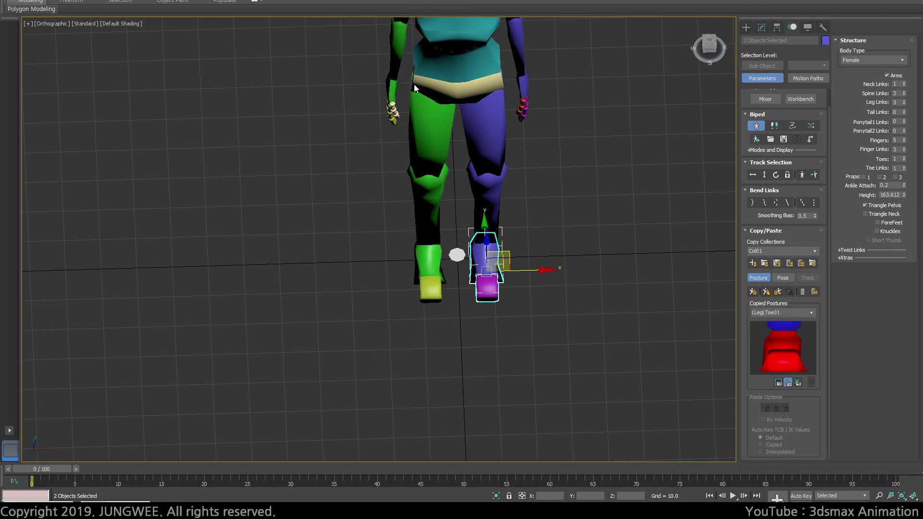
Show the whole biped in the front view and enlarge the 3ds Max window beside the SketchDaily reference.
scroll(562, 245, down, 5)
alt+middle_drag(546, 220, 469, 332)
key(f)
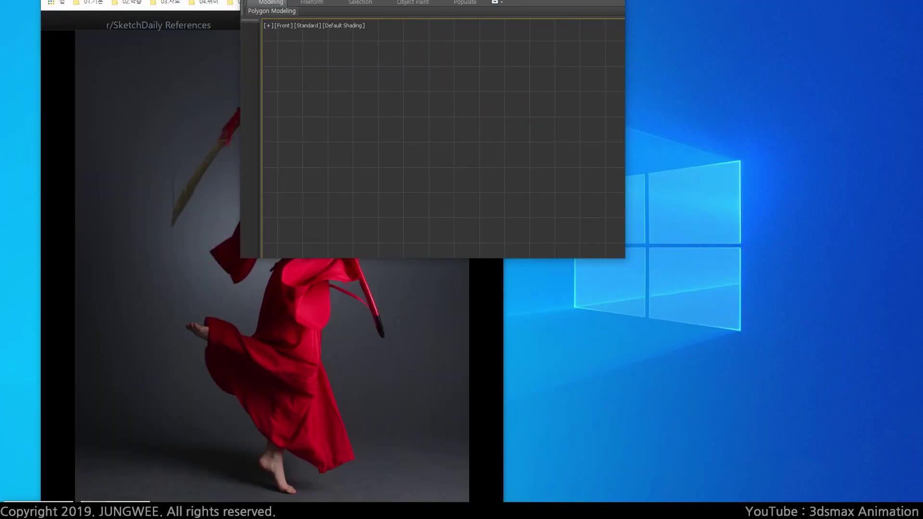
drag(428, 0, 461, 0)
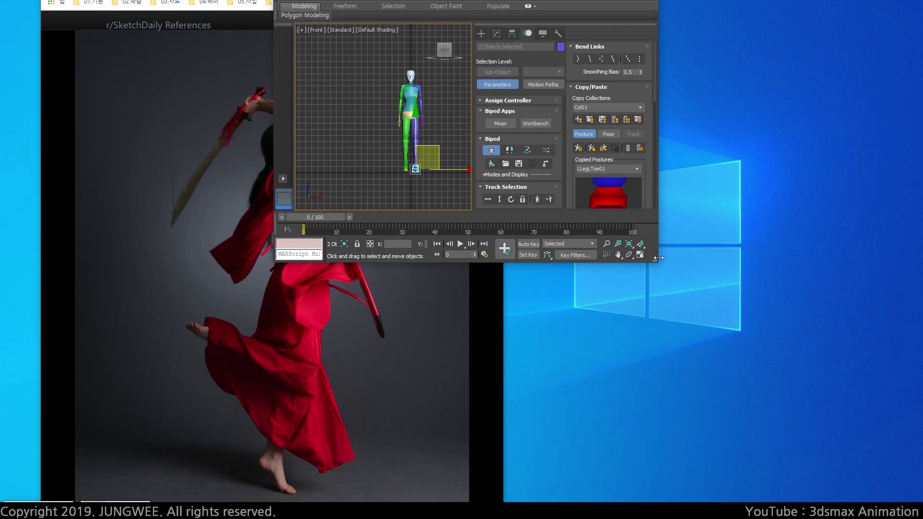
drag(657, 263, 922, 515)
scroll(623, 260, up, 3)
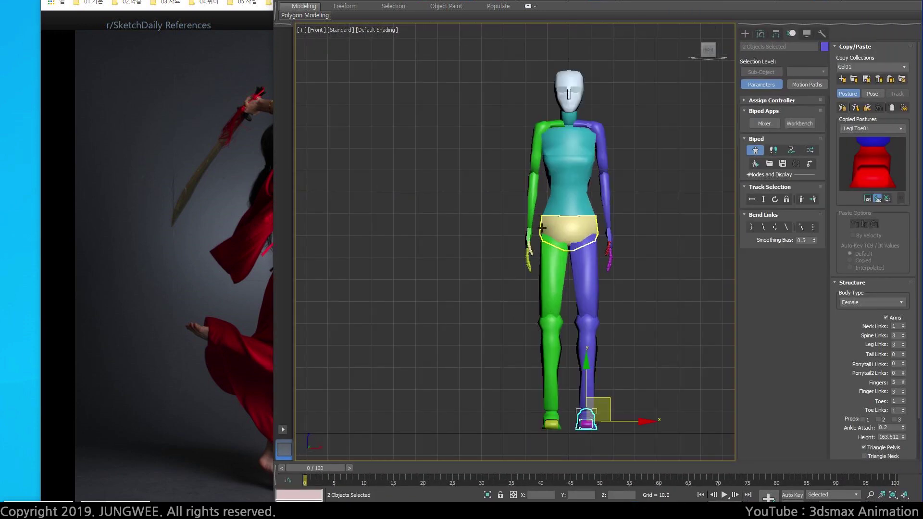
Move the reference browser aside and resize the 3ds Max window so the sword pose and biped sit side by side.
key(g)
drag(187, 1, 146, 0)
drag(464, 169, 320, 172)
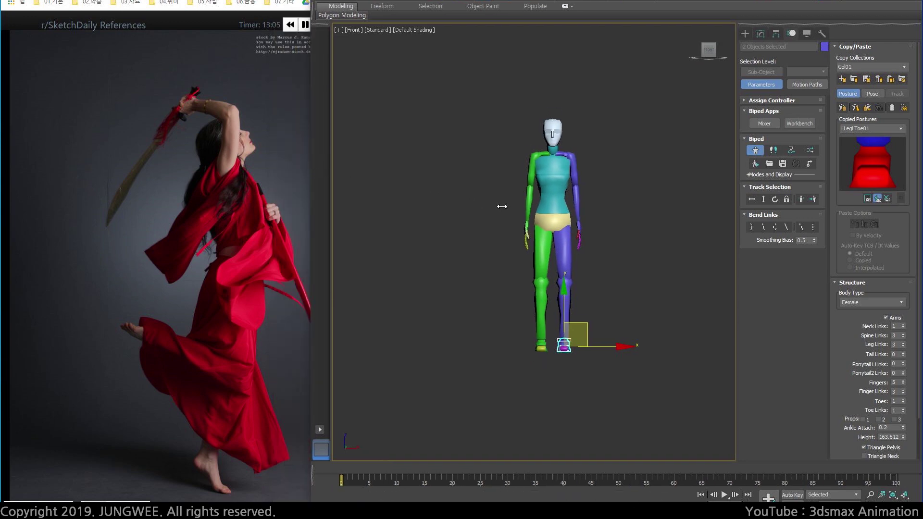
scroll(502, 206, up, 4)
scroll(502, 207, down, 2)
middle_drag(502, 207, 418, 194)
key(g)
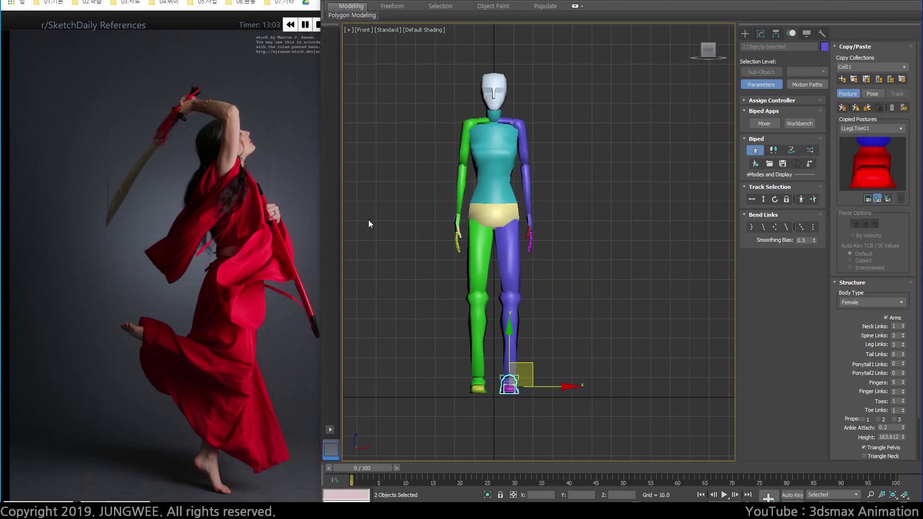
Switch the viewport to the Left view so the biped faces the same way as the reference figure.
scroll(515, 241, down, 2)
key(r)
middle_drag(545, 207, 518, 265)
key(l)
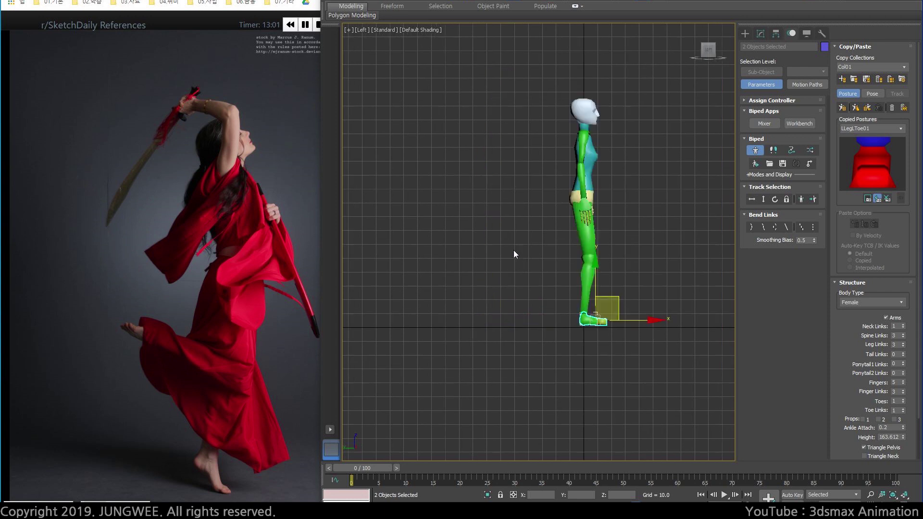
scroll(523, 233, up, 2)
key(g)
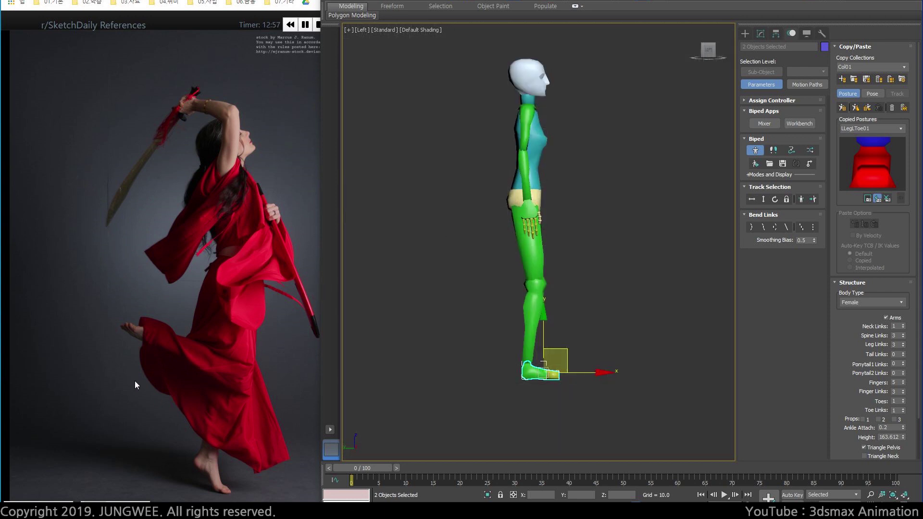
Narrow the 3ds Max window to reveal more of the reference photo and recentre the biped with the grid shown.
drag(320, 122, 344, 120)
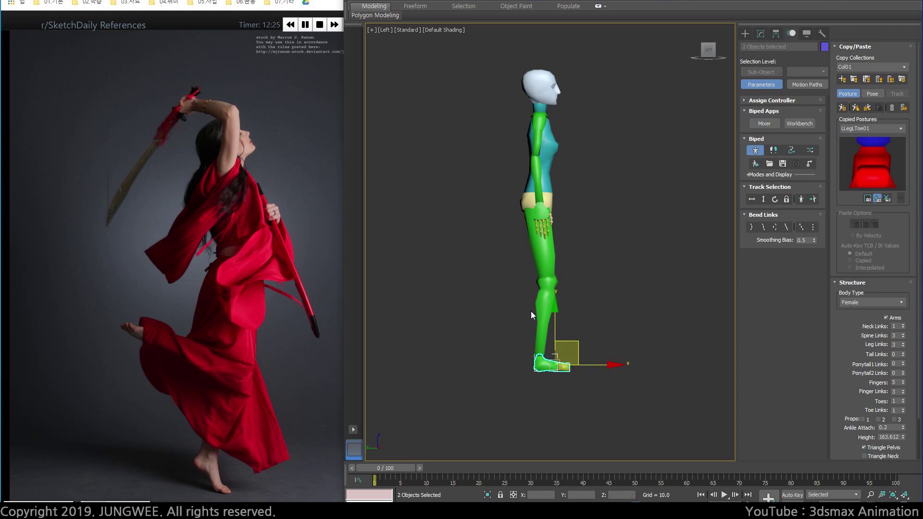
key(g)
middle_drag(531, 310, 536, 328)
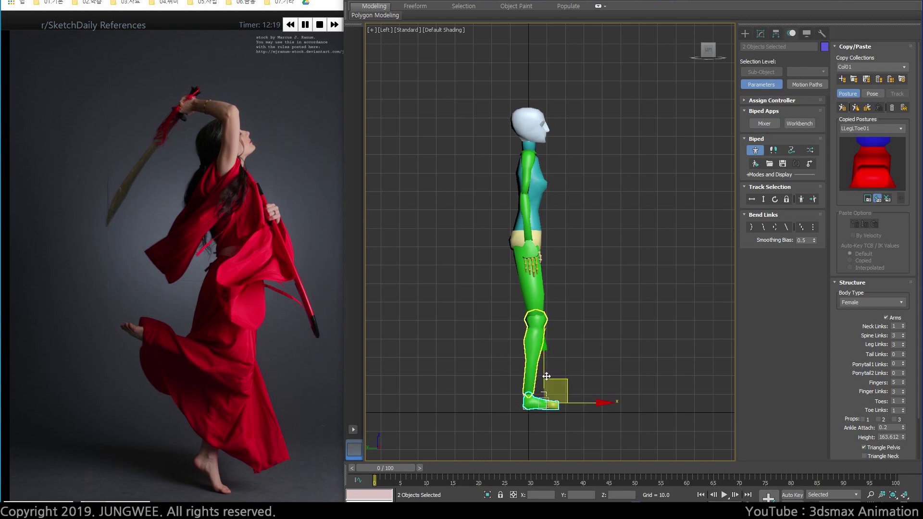
Turn on Auto Key and try to move the left foot back while still in Figure Mode.
key(n)
middle_drag(548, 383, 574, 355)
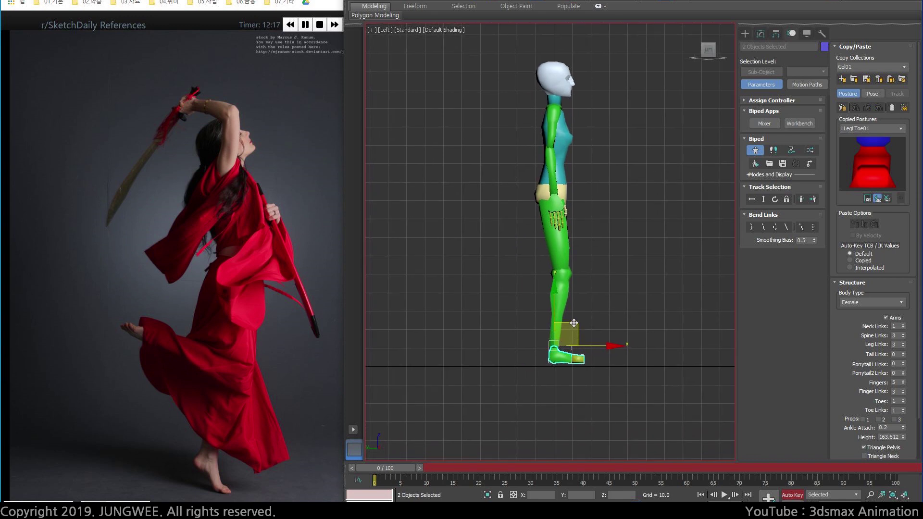
drag(574, 324, 508, 279)
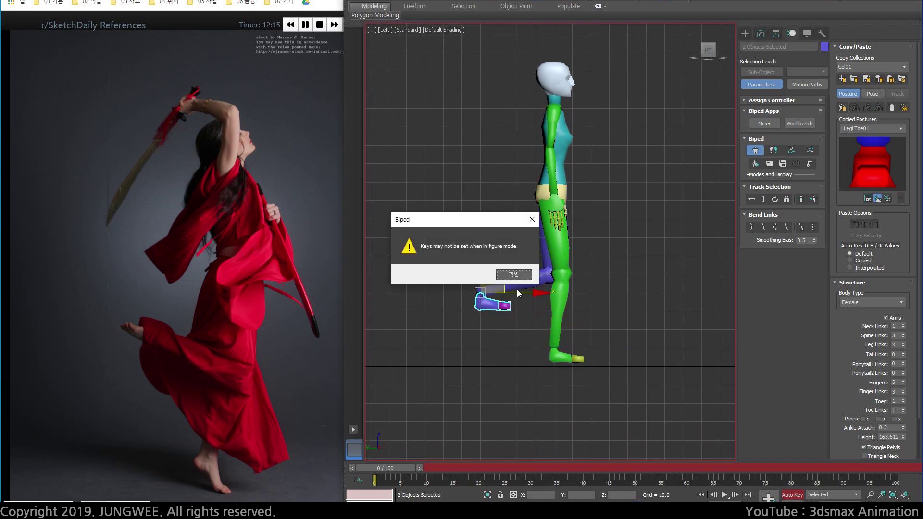
click(513, 274)
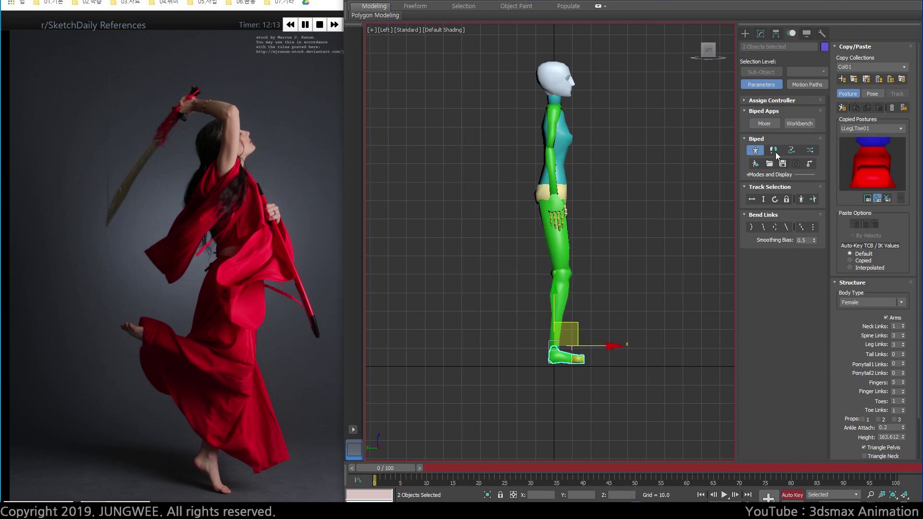
Exit Figure Mode and narrow the command panel to one column to widen the viewport.
click(756, 150)
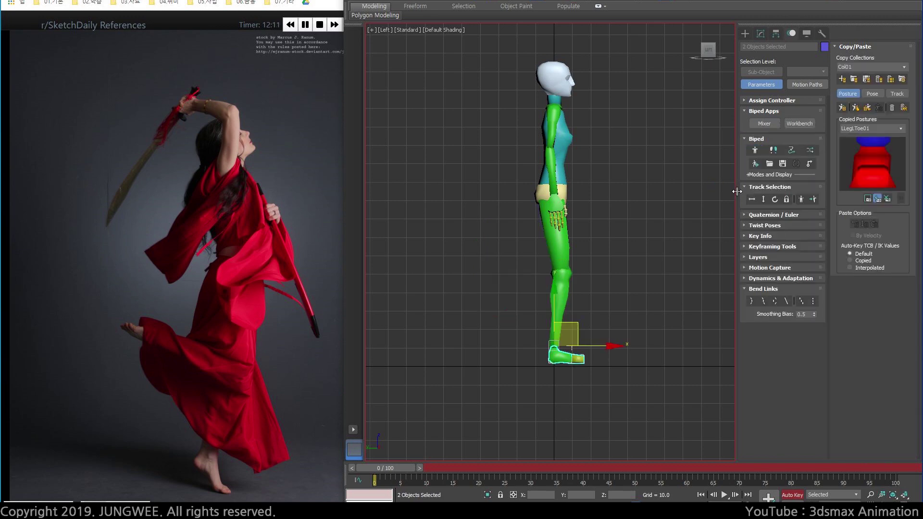
drag(735, 190, 919, 228)
middle_drag(600, 245, 546, 281)
scroll(565, 273, down, 3)
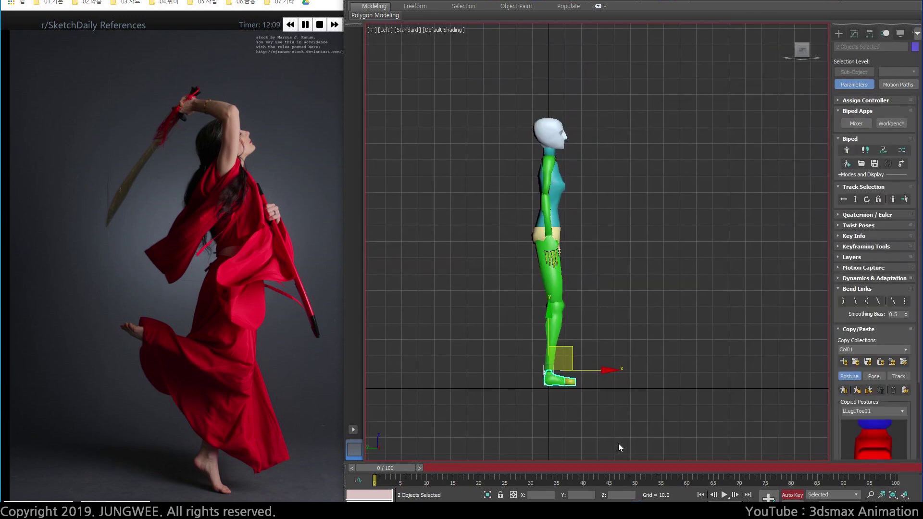
Try raising the left foot behind the body to match the reference's lifted leg.
drag(561, 358, 503, 305)
scroll(470, 380, up, 3)
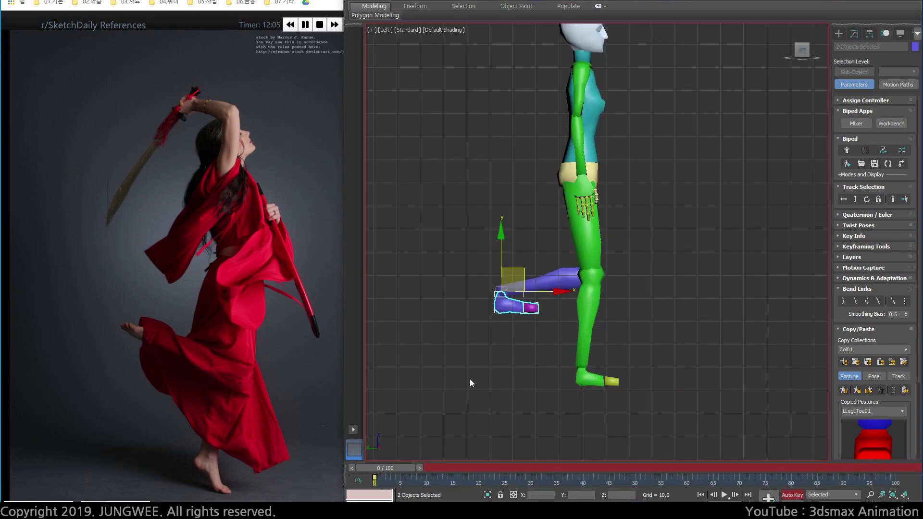
scroll(521, 366, down, 3)
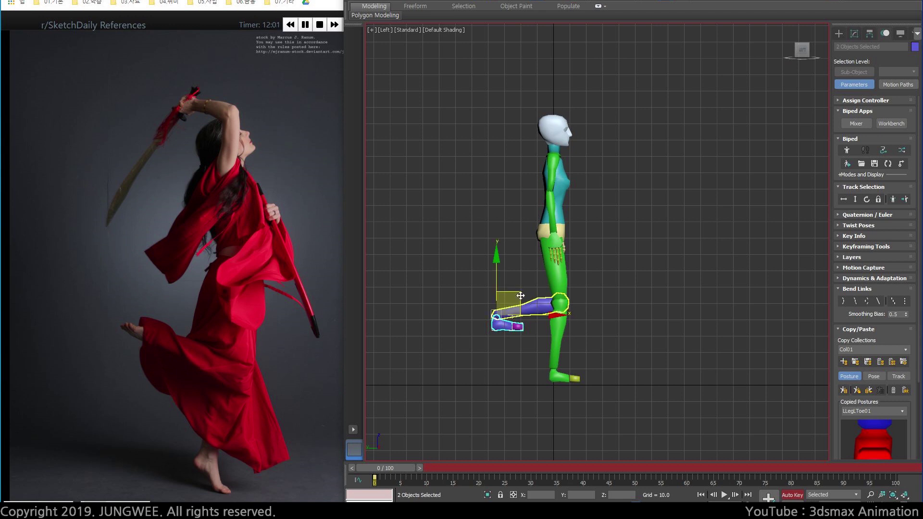
drag(508, 304, 472, 325)
Raise the right foot behind the body with the knee bent and rotate it so the toes point backward.
click(568, 377)
key(e)
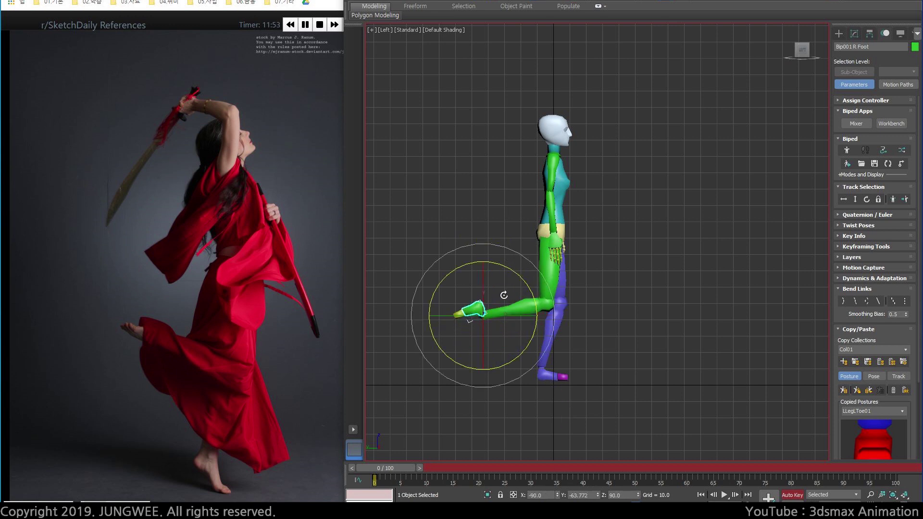
key(w)
drag(499, 291, 504, 247)
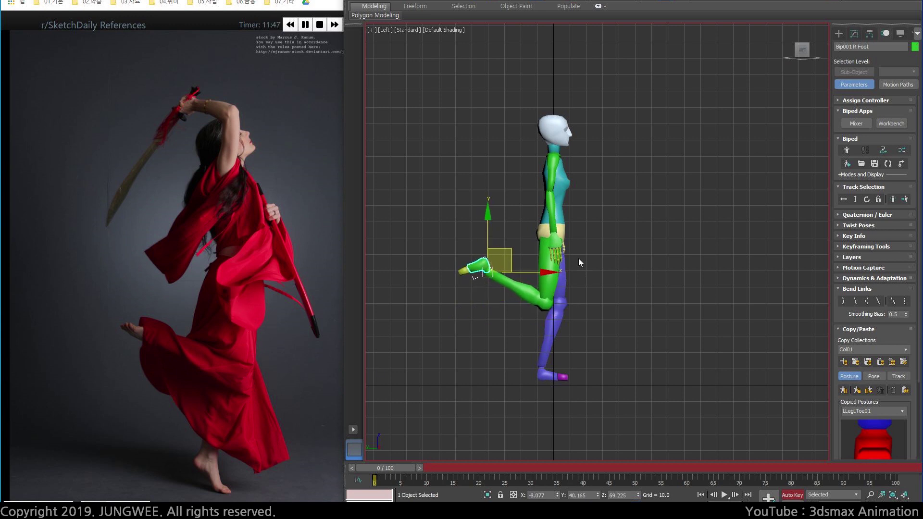
scroll(577, 268, up, 2)
Move the raised right foot slightly forward and down so the right thigh tilts forward.
click(532, 302)
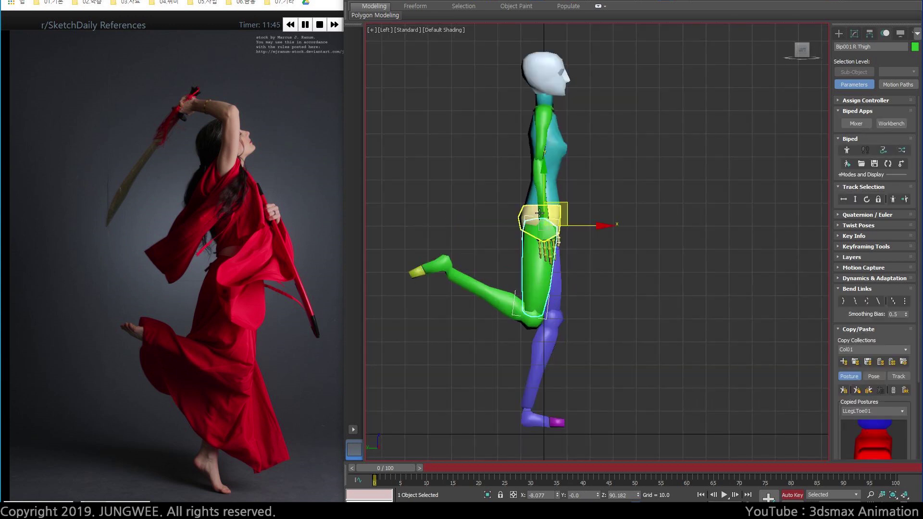
click(445, 264)
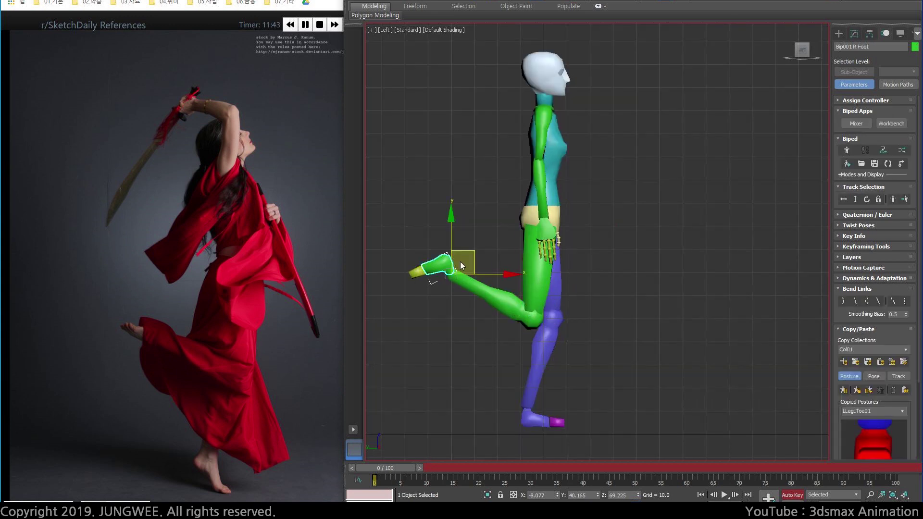
drag(473, 252, 490, 257)
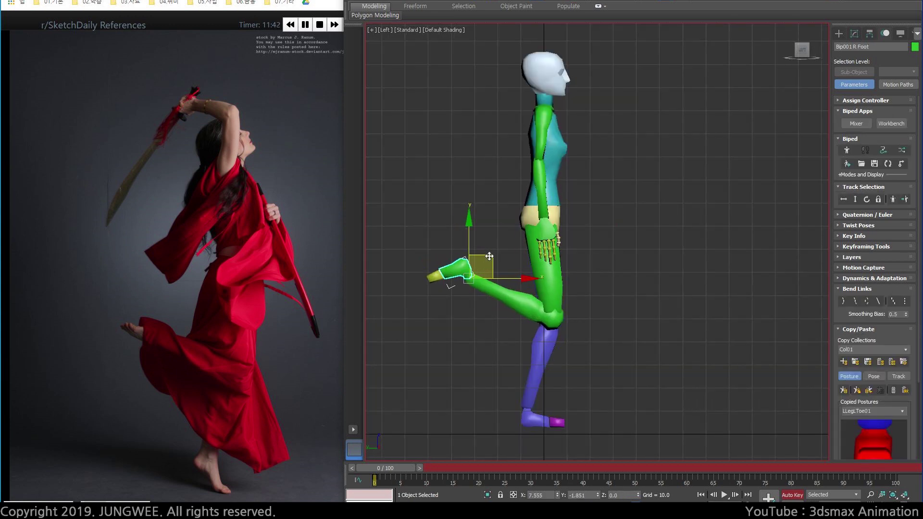
Rotate the left foot so the heel lifts and the biped stands on its toes.
click(535, 419)
key(e)
key(r)
key(e)
mouse_move(566, 375)
mouse_down()
mouse_move(584, 388)
mouse_move(588, 432)
mouse_move(590, 410)
mouse_move(558, 369)
mouse_move(554, 381)
mouse_up()
key(Page_Down)
key(w)
key(Page_Up)
Select the biped's centre of mass and shift it slightly forward and down over the supporting leg.
scroll(570, 281, down, 2)
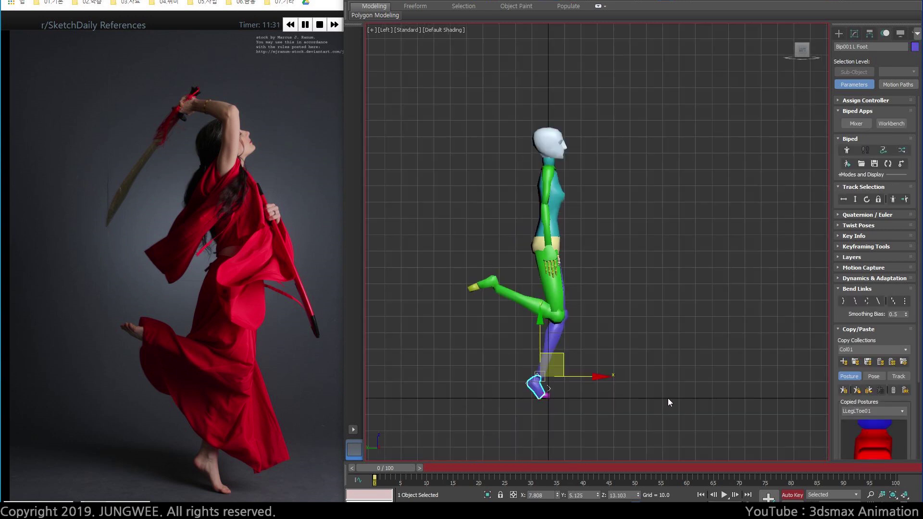
key(Page_Up)
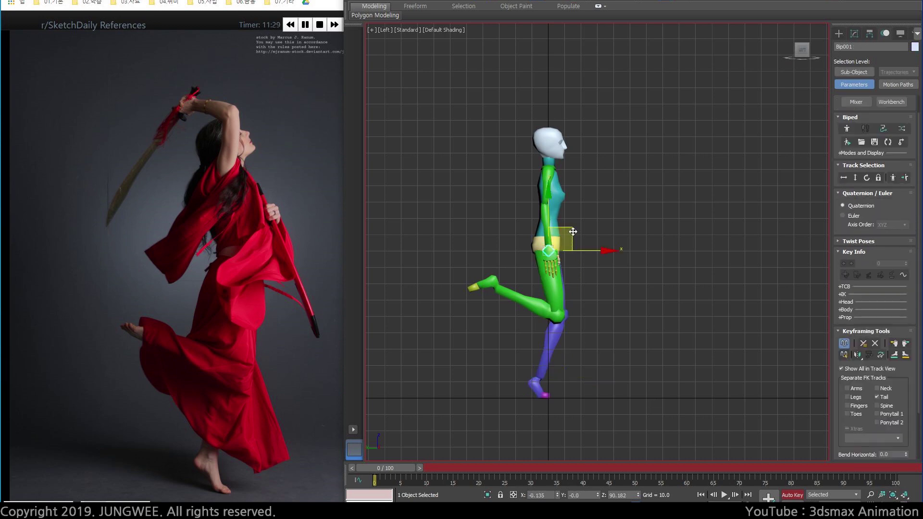
drag(573, 231, 575, 232)
scroll(557, 181, up, 2)
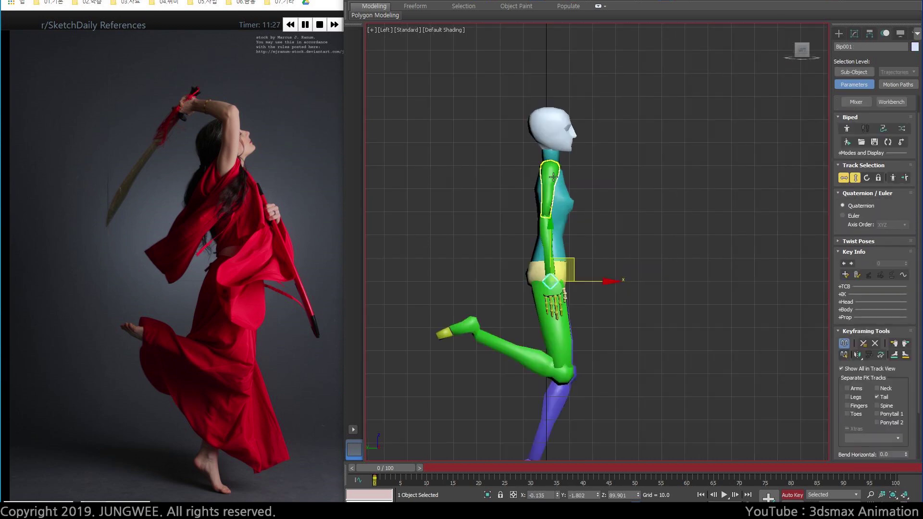
Swing the biped's right arm up in front of the body until it points overhead.
click(554, 184)
scroll(570, 185, down, 2)
middle_drag(572, 185, 553, 243)
key(r)
key(Page_Up)
key(e)
drag(572, 274, 597, 113)
Set the rotation coordinates to Local and rotate the right clavicle slightly upward.
key(r)
key(e)
alt+right_click(540, 235)
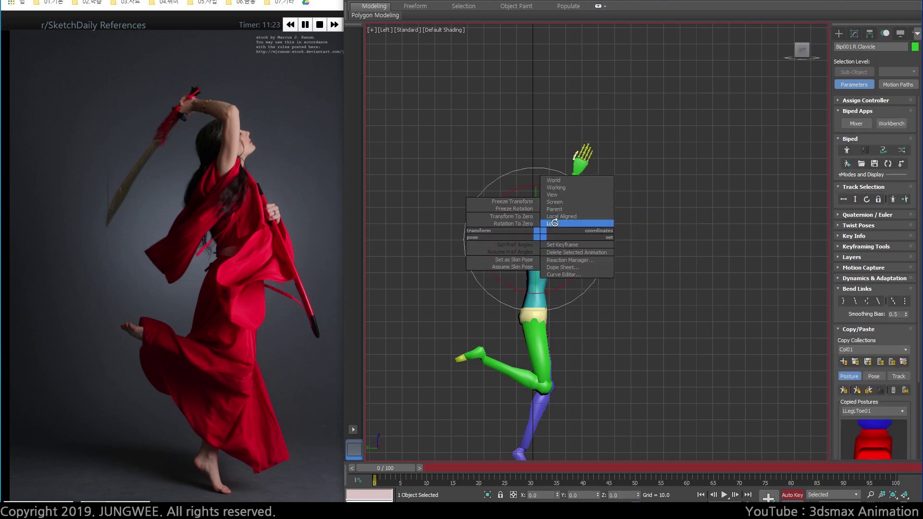
click(552, 223)
drag(551, 224, 555, 208)
Bend the right forearm at the elbow so it folds backward over the head.
click(569, 186)
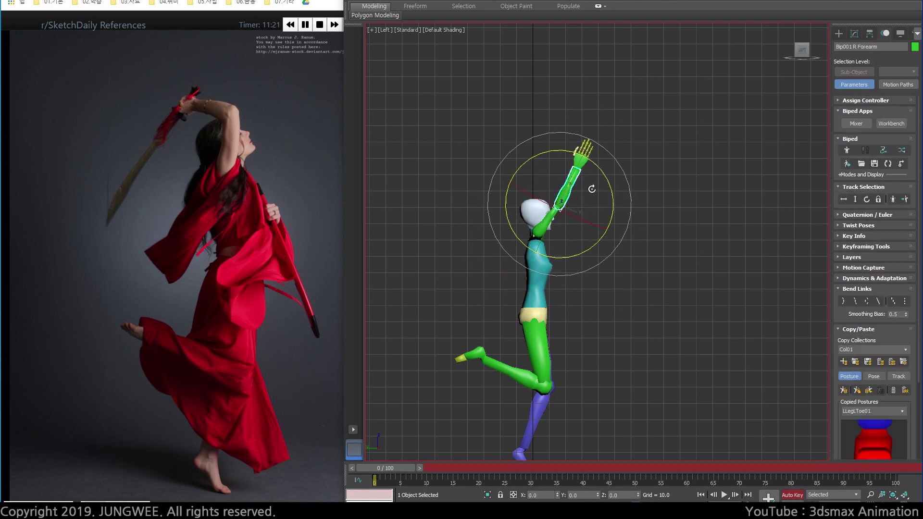
drag(619, 193, 547, 133)
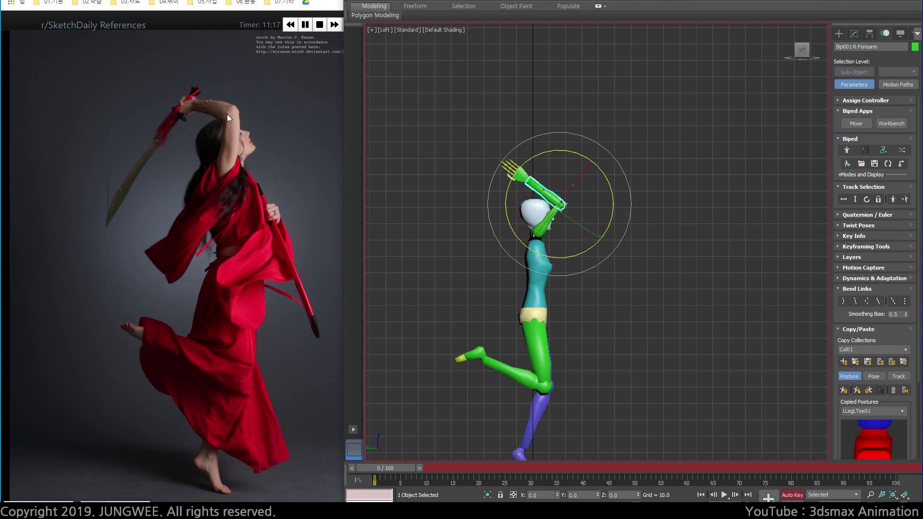
scroll(541, 174, up, 2)
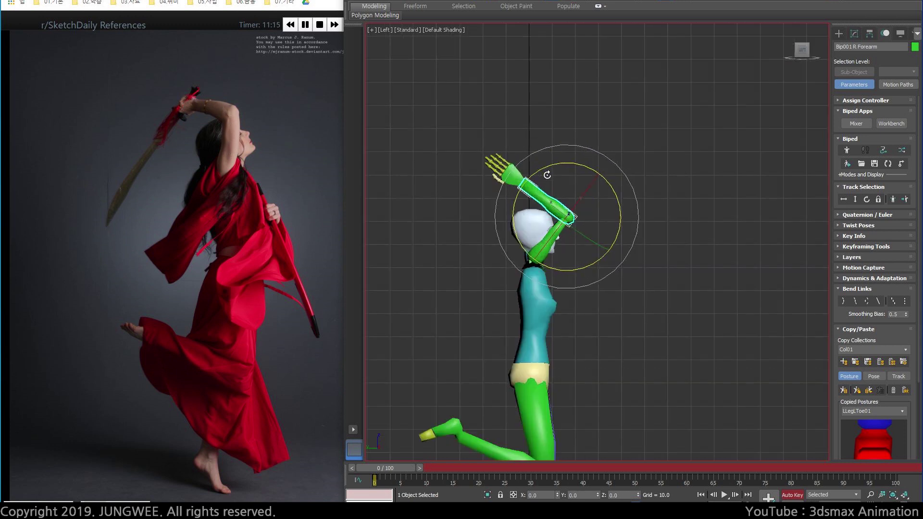
Rotate the right hand at the wrist and lower it so the forearm lies flatter above the head.
key(w)
click(514, 178)
key(e)
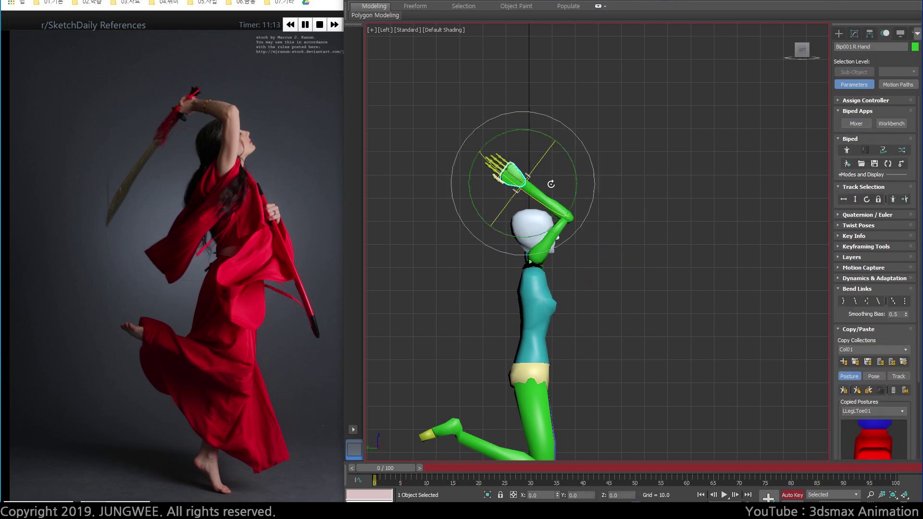
drag(540, 148, 546, 172)
scroll(568, 205, down, 2)
key(w)
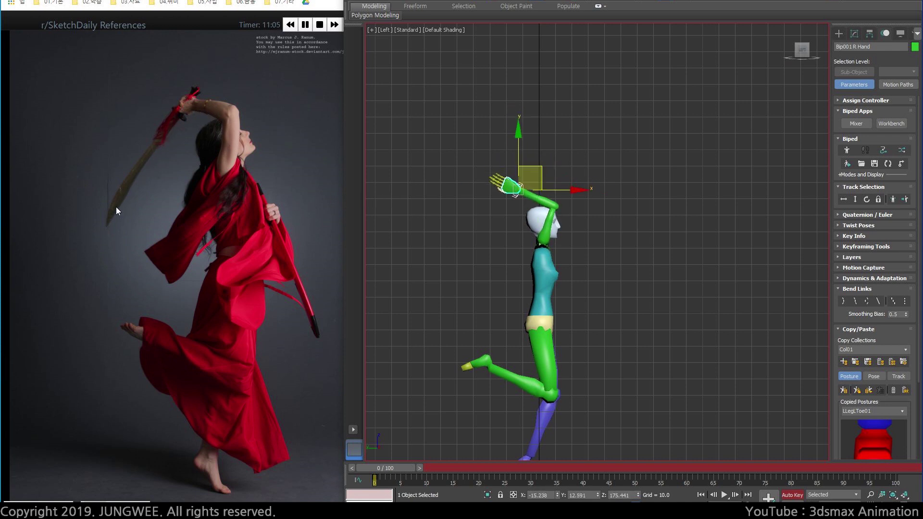
From the front, rotate the right forearm about 32.5° so the elbow swings outward and the hand leans toward the head.
scroll(611, 252, down, 3)
key(f)
scroll(578, 217, up, 6)
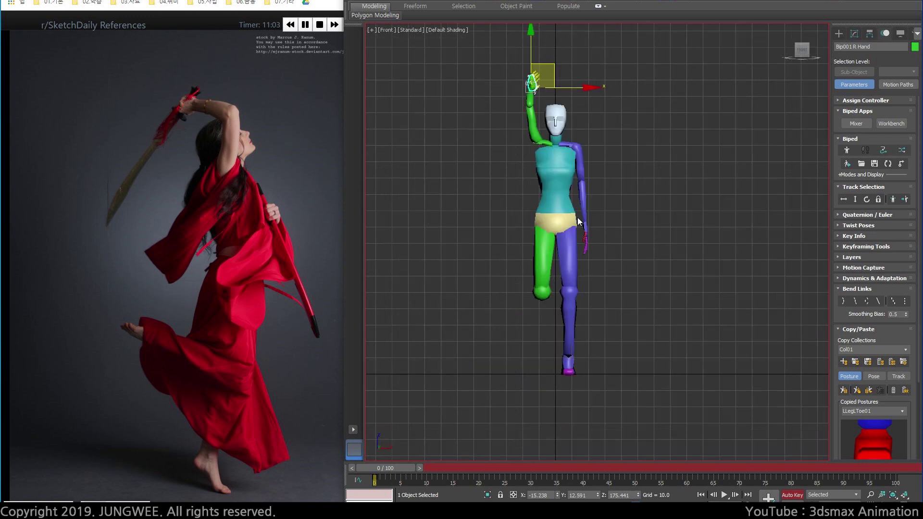
click(497, 293)
key(e)
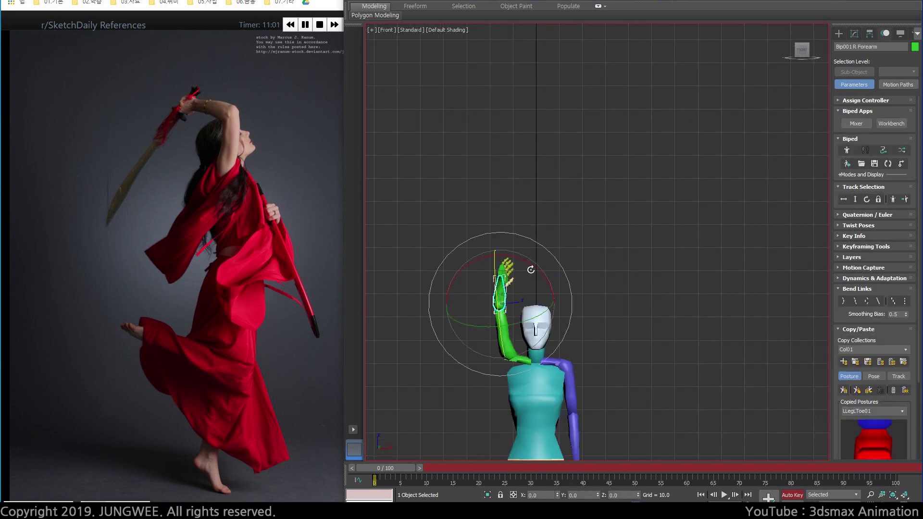
drag(532, 265, 500, 251)
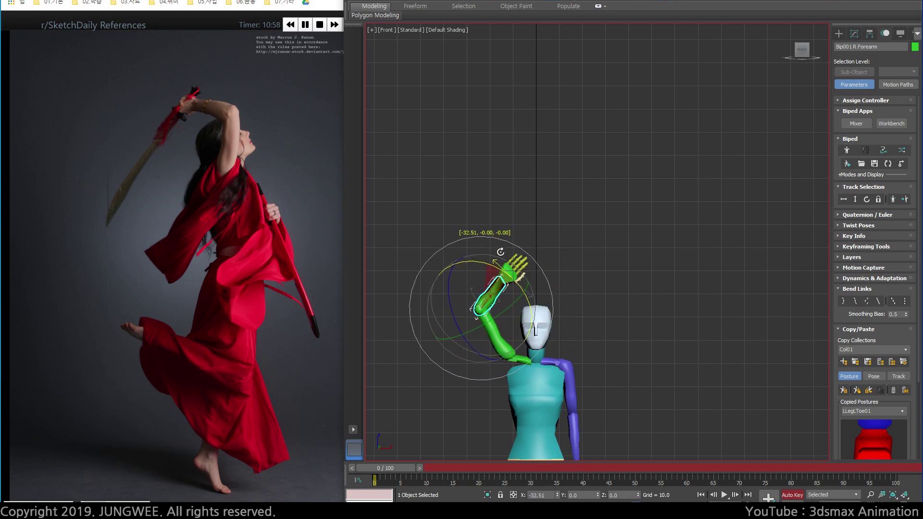
Rotate the right upper arm slightly inward toward the head and turn the right hand so its fingers point more upward.
key(w)
click(505, 340)
click(499, 342)
key(e)
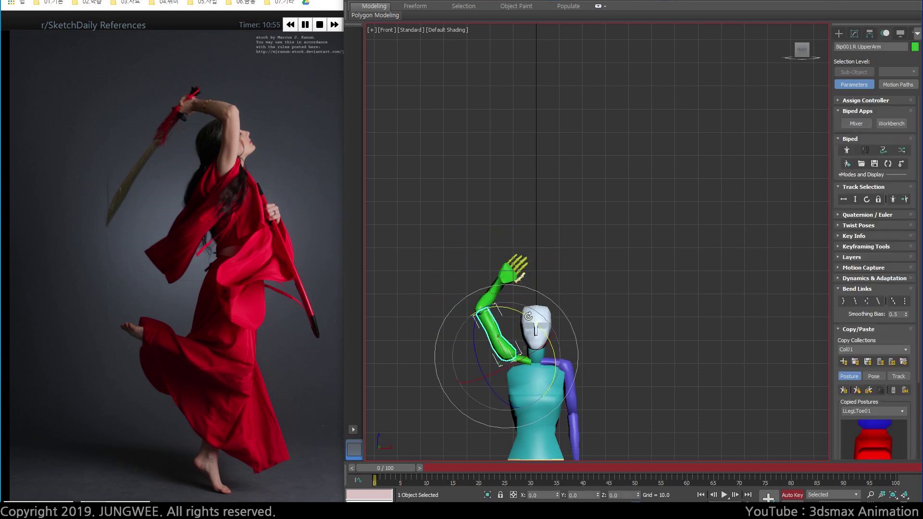
drag(528, 316, 521, 294)
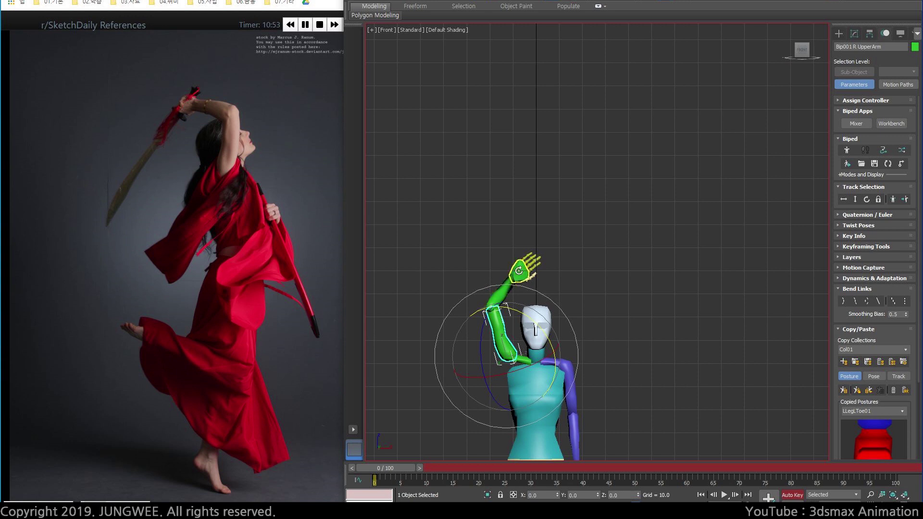
click(520, 271)
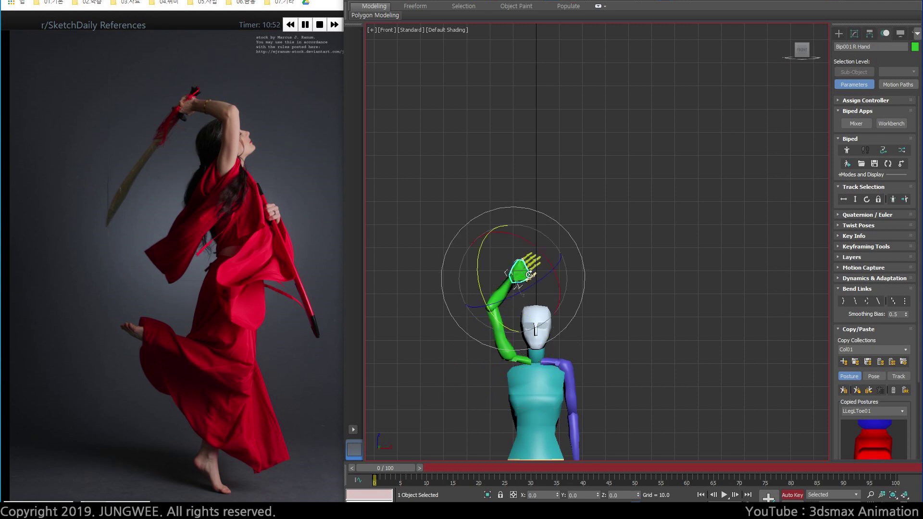
Try rotating the right forearm about 34.6° to bring the elbow inward under the hand.
key(w)
click(501, 292)
key(e)
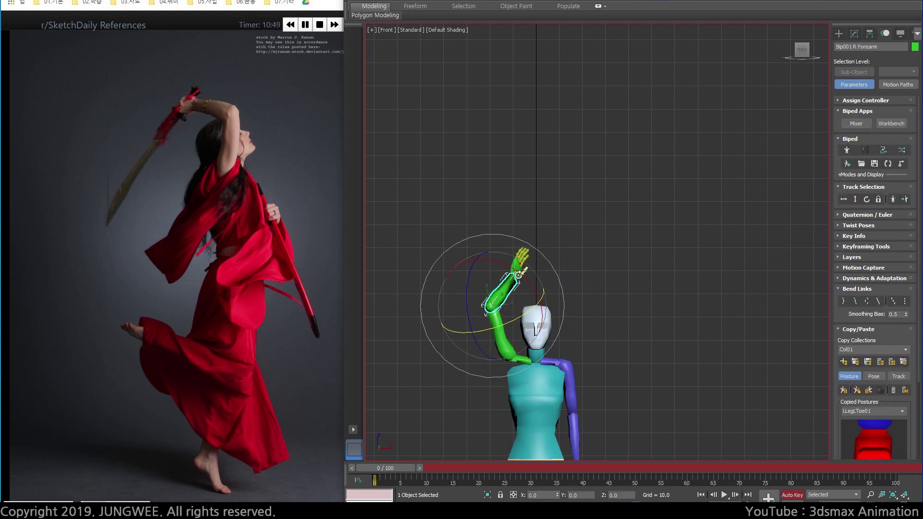
drag(531, 308, 549, 292)
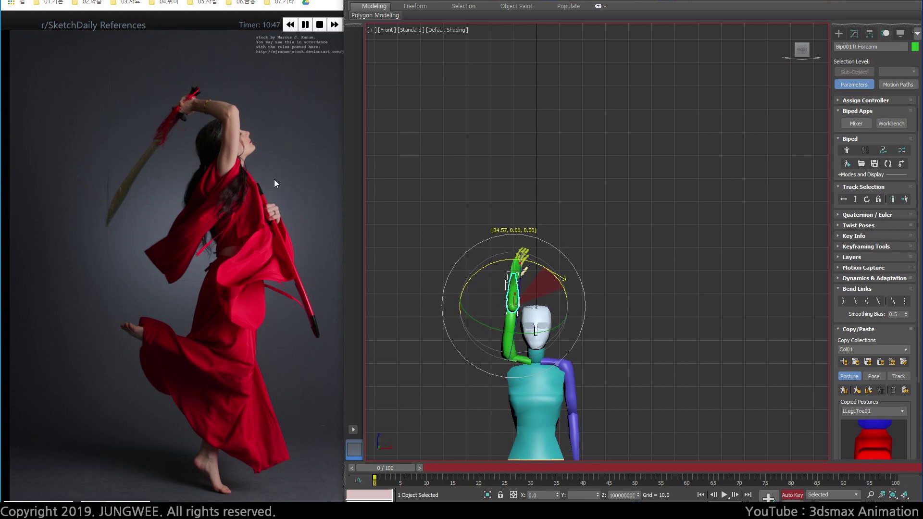
key(ctrl+z)
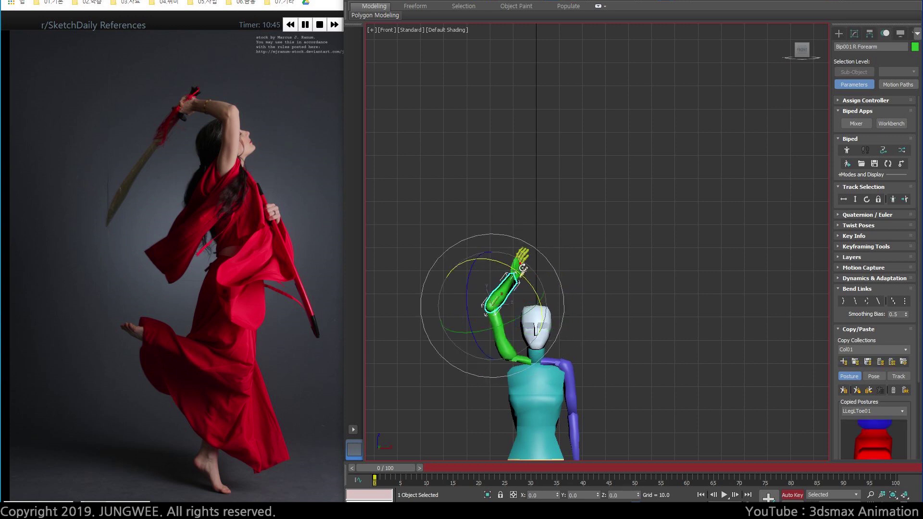
Move the right hand slightly outward and down above the head.
key(w)
click(523, 265)
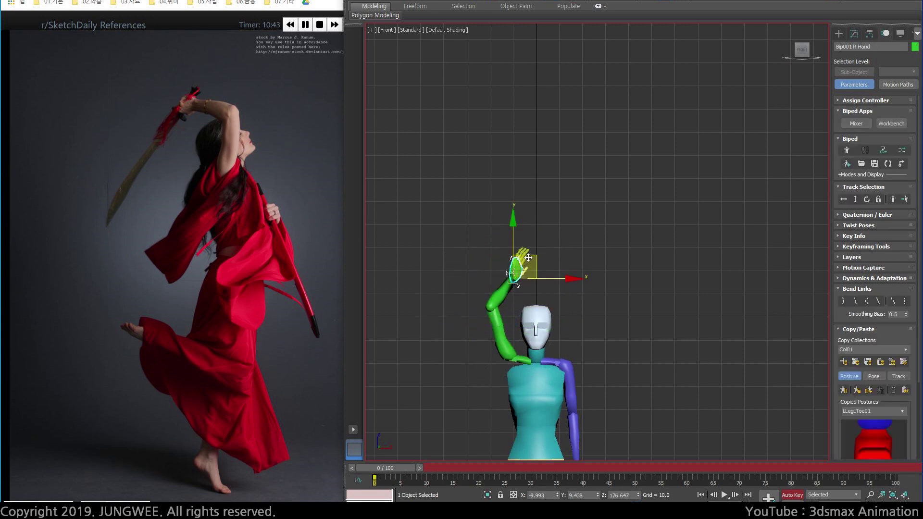
drag(529, 258, 526, 264)
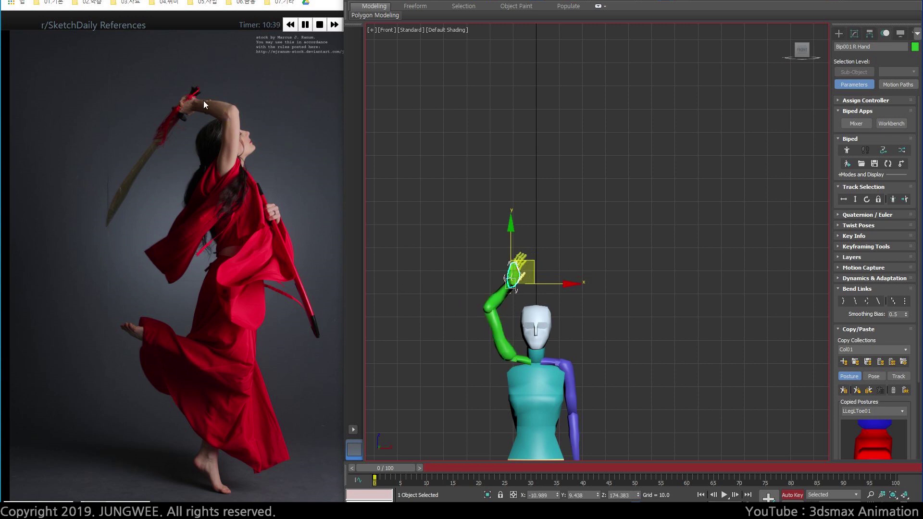
From the side, rotate the right hand slightly at the wrist so the fingers point further backward.
scroll(458, 267, down, 5)
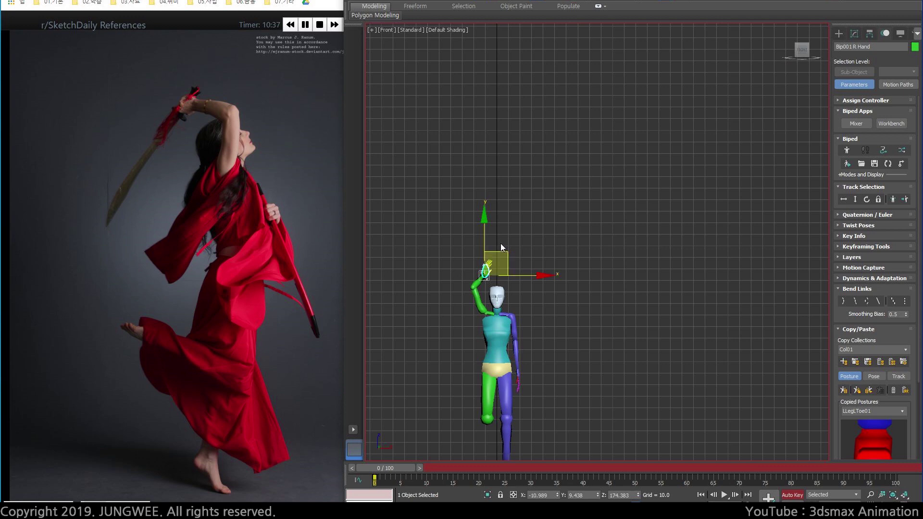
key(r)
key(l)
scroll(545, 172, up, 4)
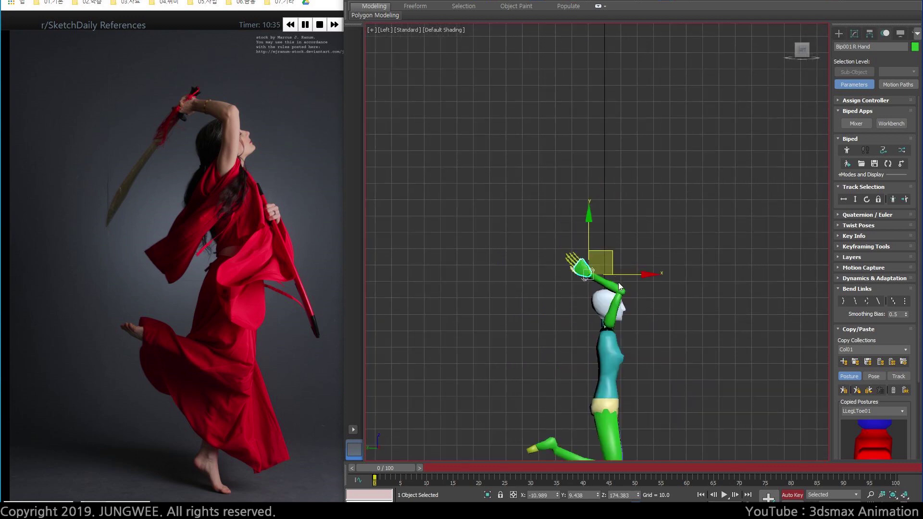
middle_drag(596, 279, 556, 252)
key(e)
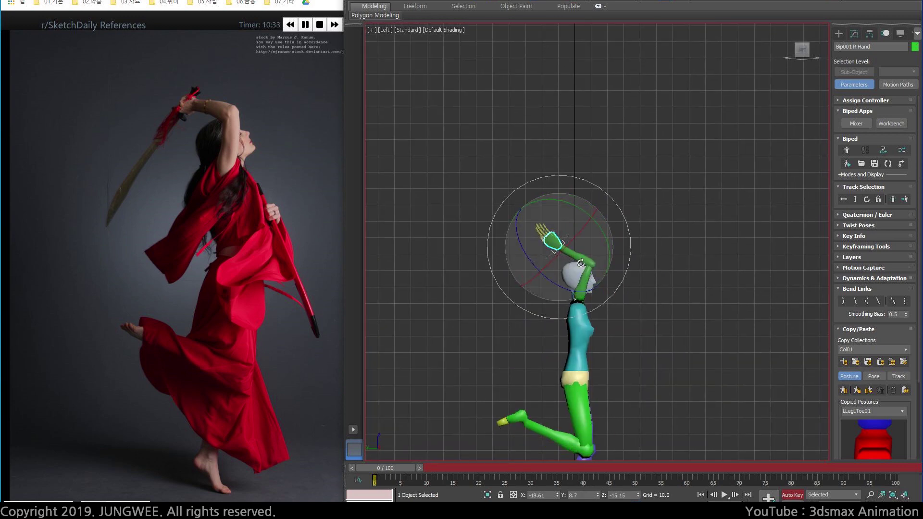
drag(603, 238, 587, 240)
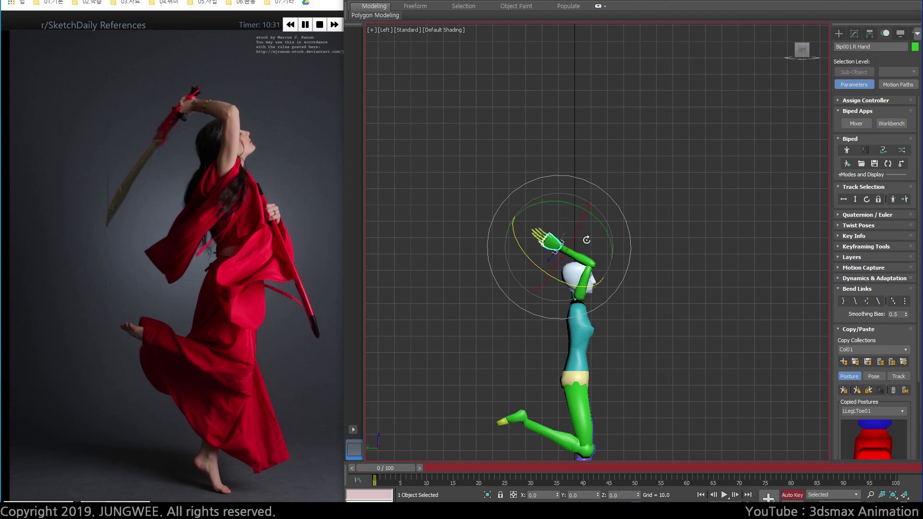
Rotate the head backward so the face looks upward.
key(w)
click(579, 276)
key(e)
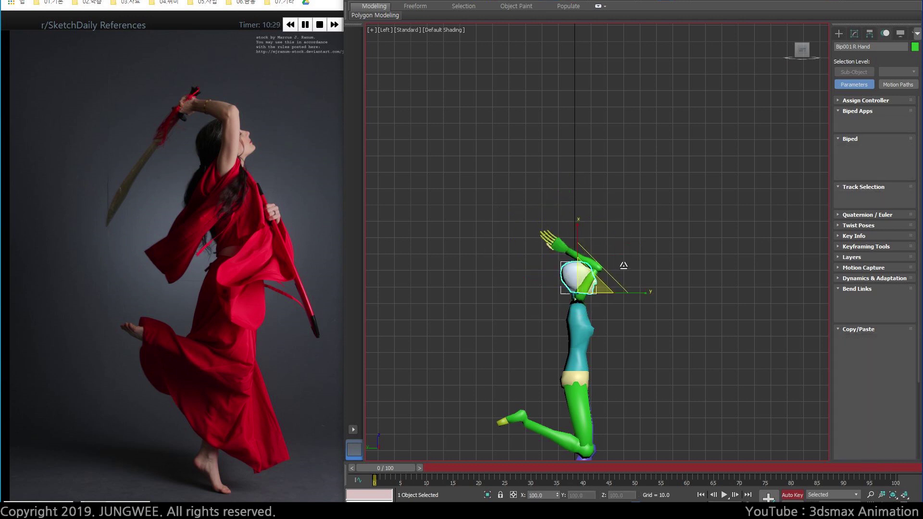
drag(618, 260, 609, 248)
Rotate the upper spine links slightly backward to arch the chest.
middle_drag(609, 303, 553, 216)
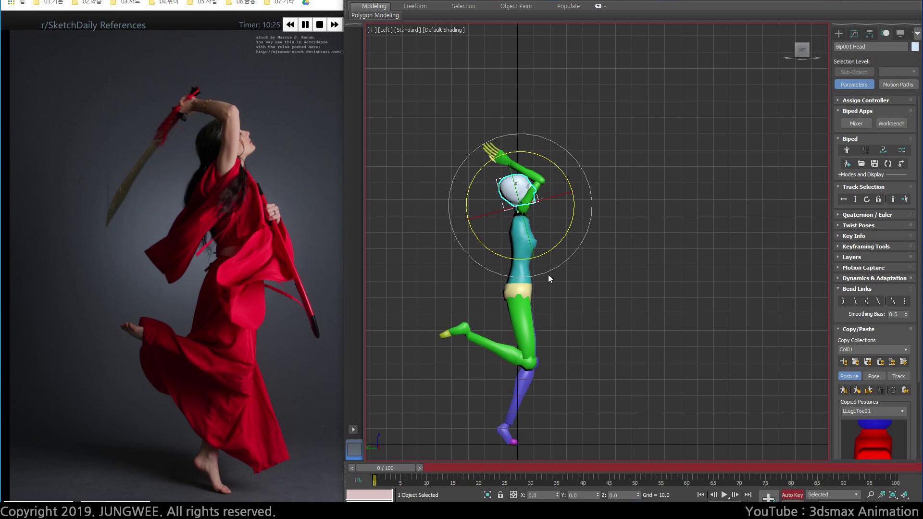
click(525, 272)
key(Page_Down)
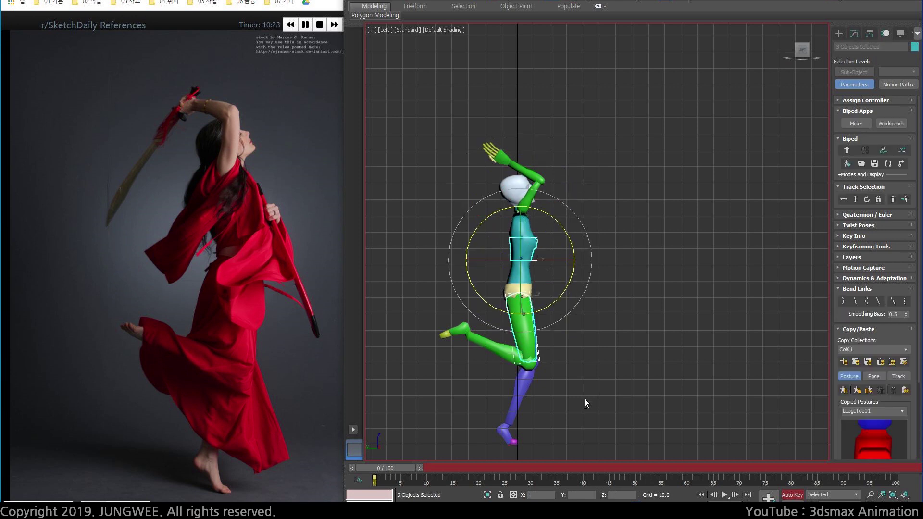
click(523, 252)
key(Page_Down)
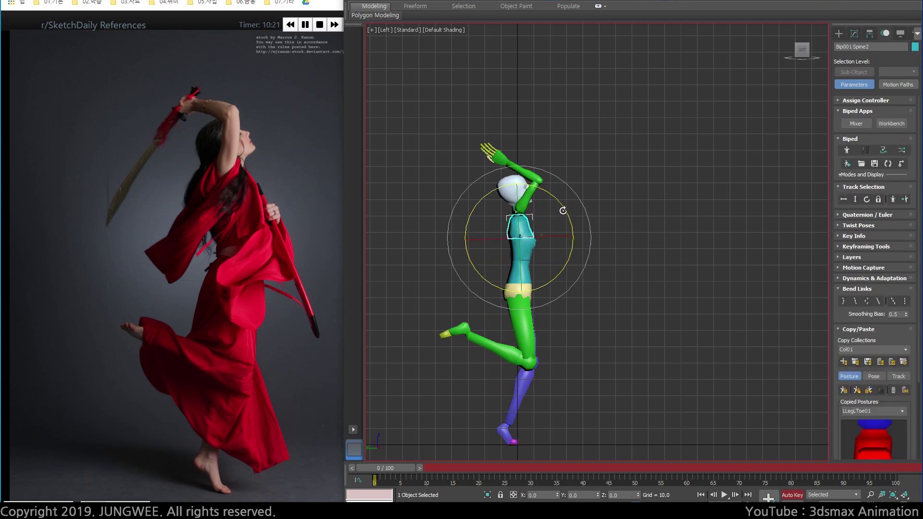
drag(564, 207, 560, 214)
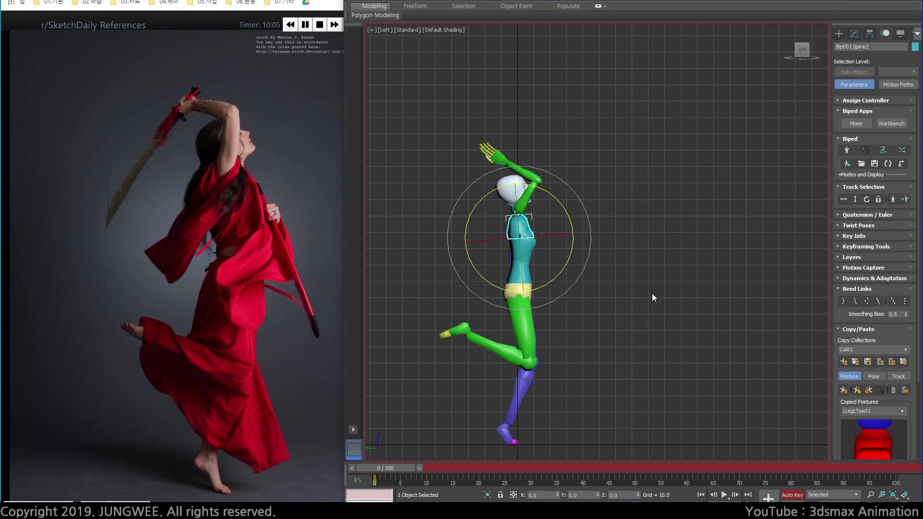
From the front, move the left foot inward so it stands beneath the centre of the body.
key(f)
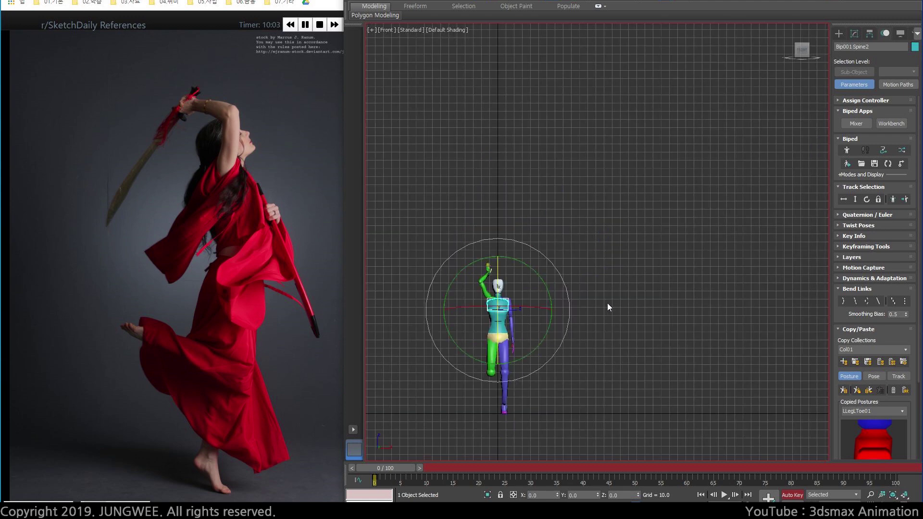
middle_drag(497, 357, 549, 300)
scroll(549, 300, up, 2)
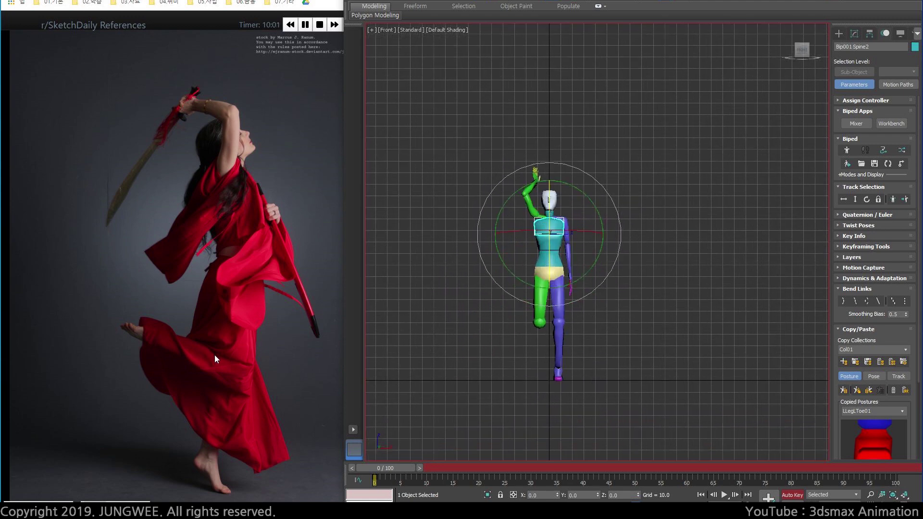
scroll(528, 253, up, 4)
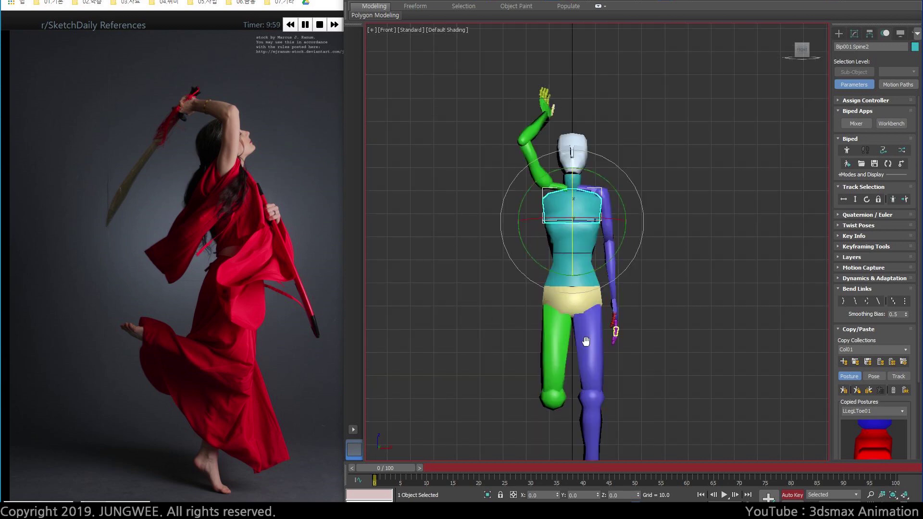
middle_drag(585, 342, 570, 267)
scroll(569, 267, down, 2)
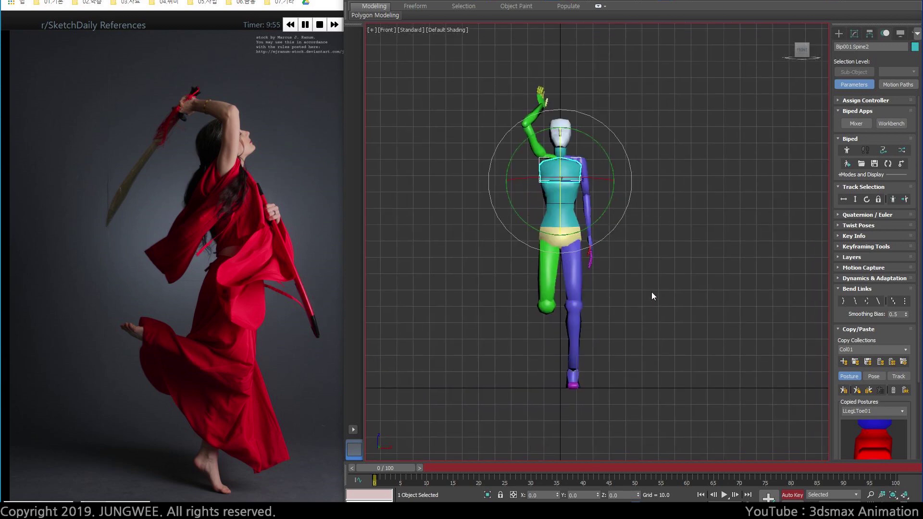
click(574, 374)
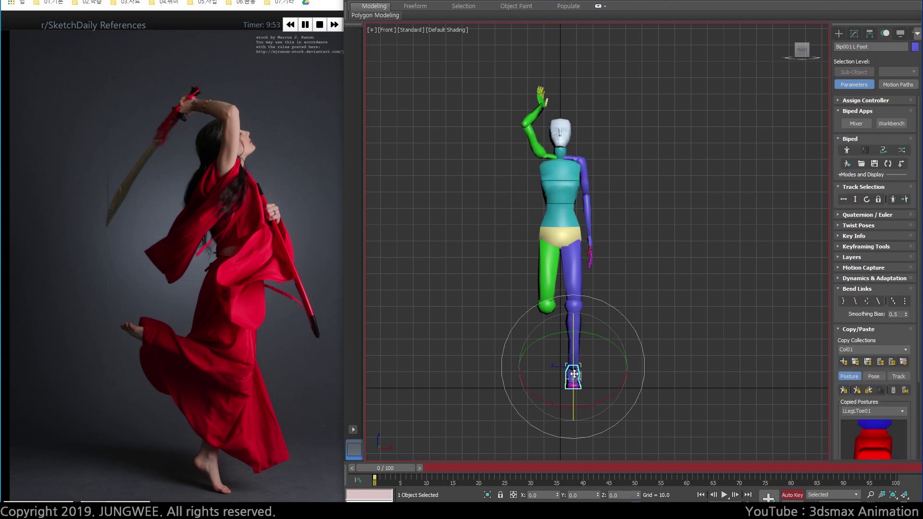
key(w)
drag(603, 368, 594, 367)
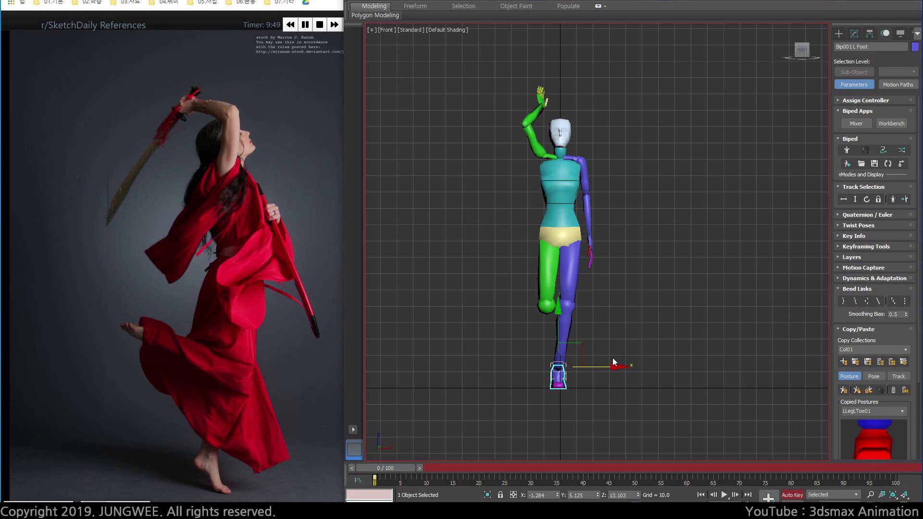
Shift the biped's centre of mass slightly toward its left side and tilt it slightly toward its right.
key(Page_Up)
drag(611, 240, 615, 241)
key(r)
key(e)
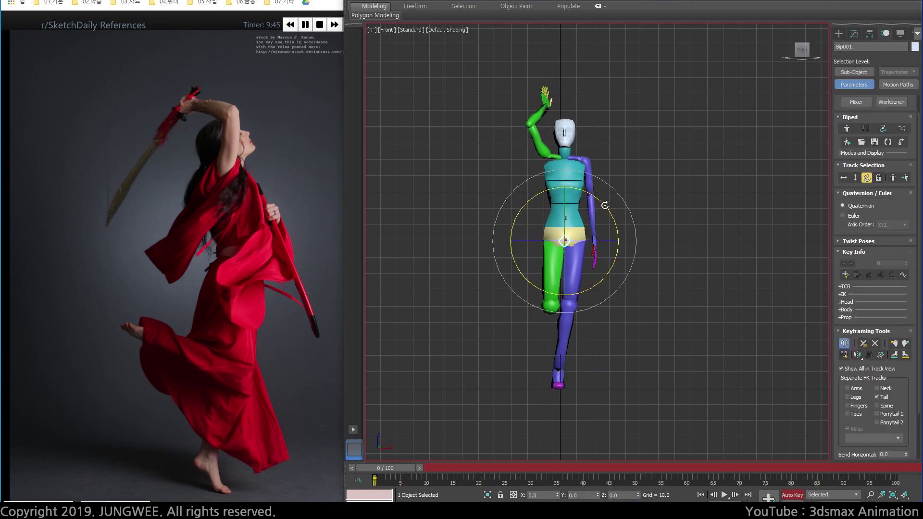
drag(605, 206, 601, 201)
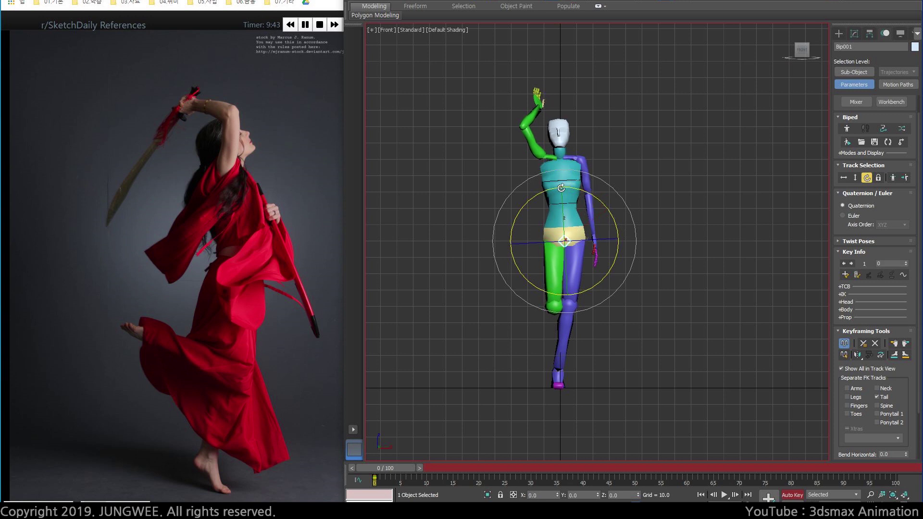
From the front, rotate the middle spine link slightly so the chest leans toward the biped's left side.
key(w)
click(563, 193)
key(e)
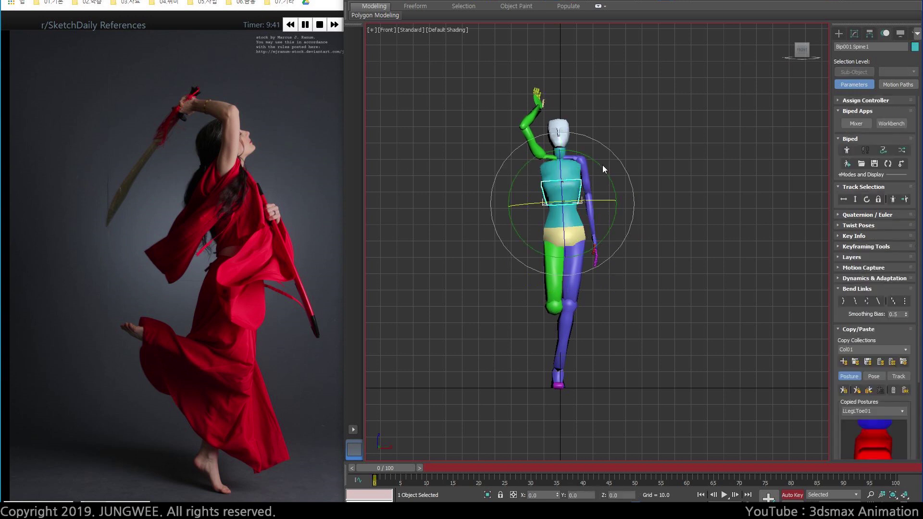
drag(602, 166, 607, 155)
key(Page_Down)
key(w)
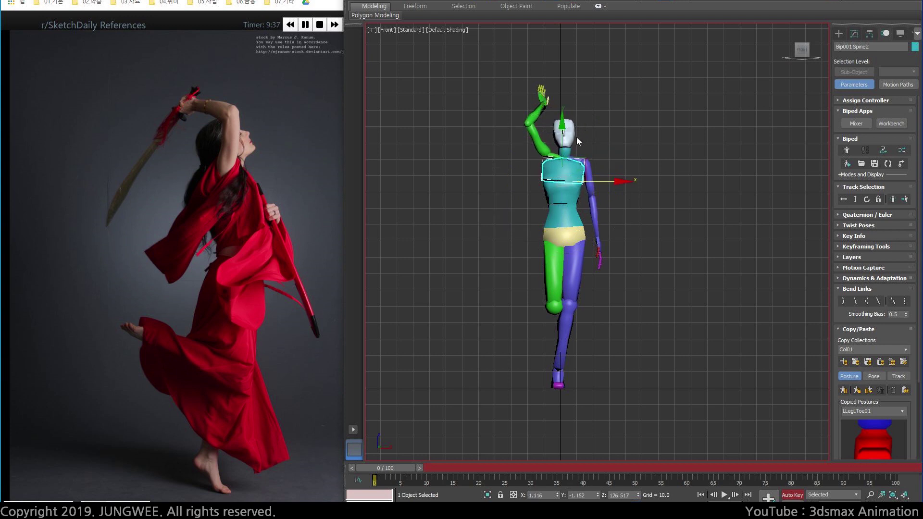
Bend the left elbow by rotating the forearm so the hand comes across the front of the torso.
click(595, 218)
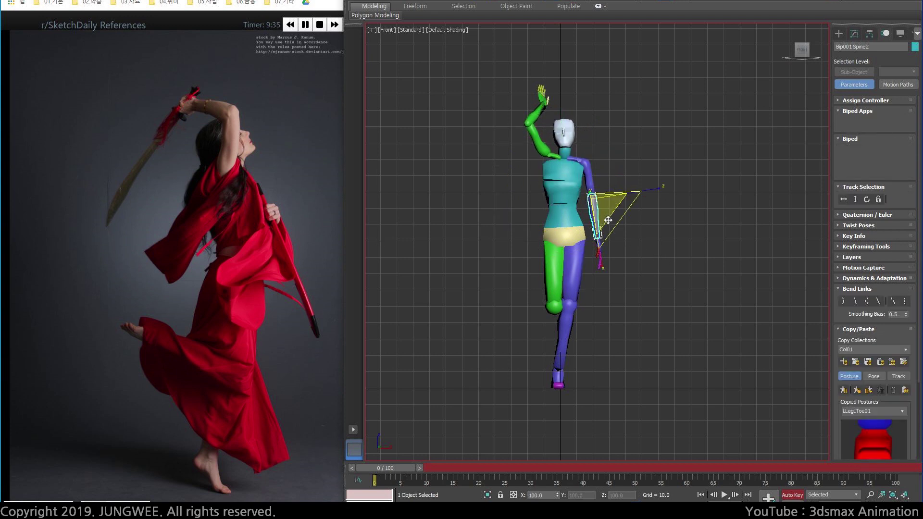
key(e)
drag(611, 222, 596, 180)
click(592, 215)
key(w)
scroll(601, 187, down, 2)
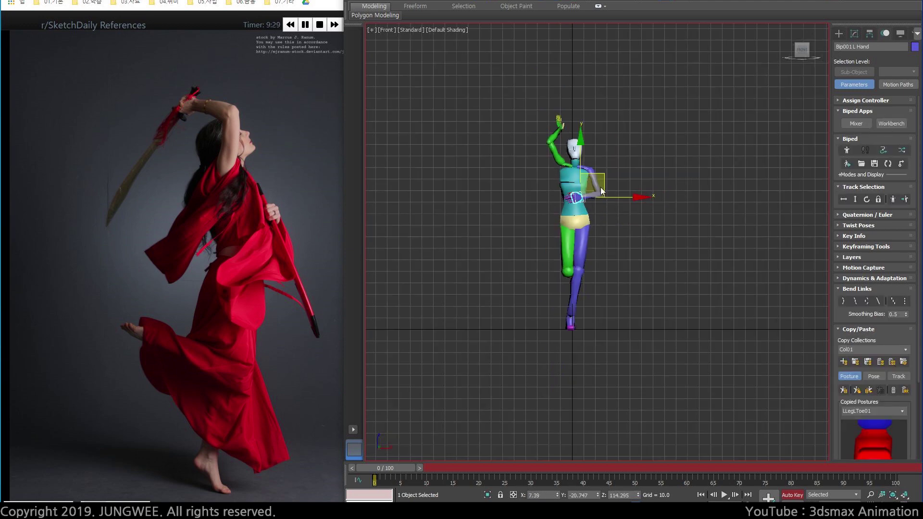
From the side, rotate the left upper arm and forearm to bring the hand close to the chest.
key(l)
scroll(616, 141, up, 4)
middle_drag(616, 142, 570, 234)
key(F3)
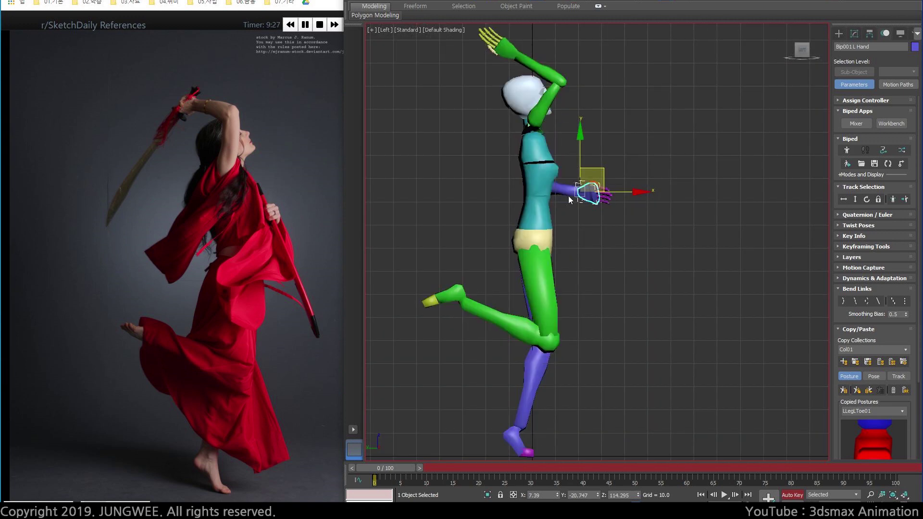
click(560, 189)
key(e)
mouse_move(511, 159)
mouse_down()
mouse_move(502, 173)
mouse_move(535, 158)
mouse_move(523, 157)
mouse_up()
click(556, 178)
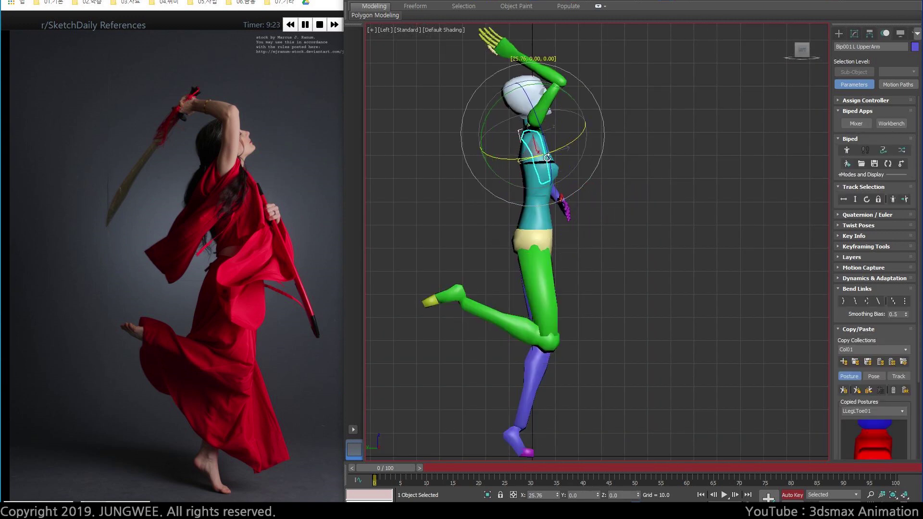
click(560, 185)
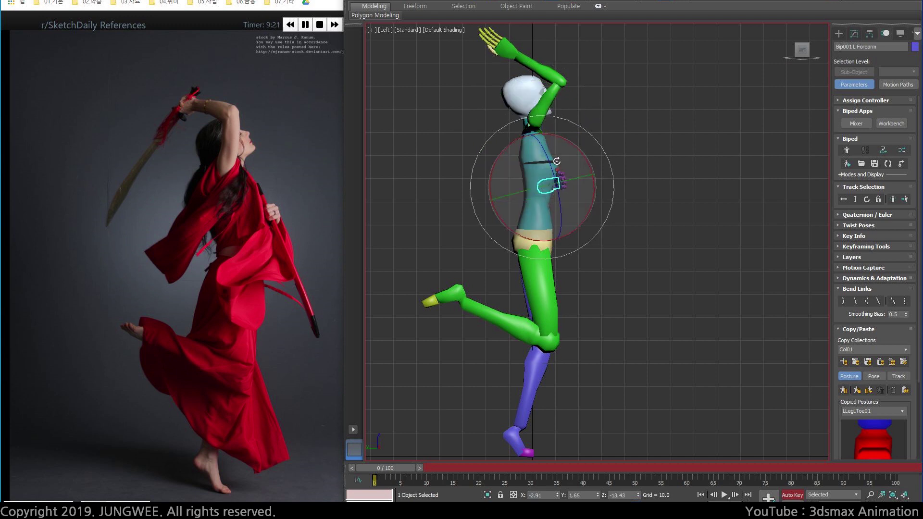
click(557, 183)
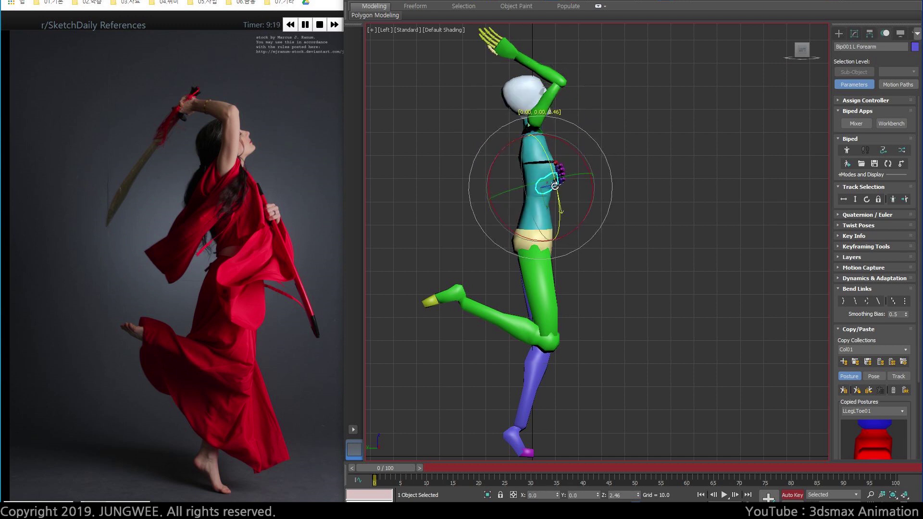
scroll(483, 165, down, 3)
Adjust the supporting left foot's rotation slightly and raise the centre of mass a little to straighten the leg.
click(501, 359)
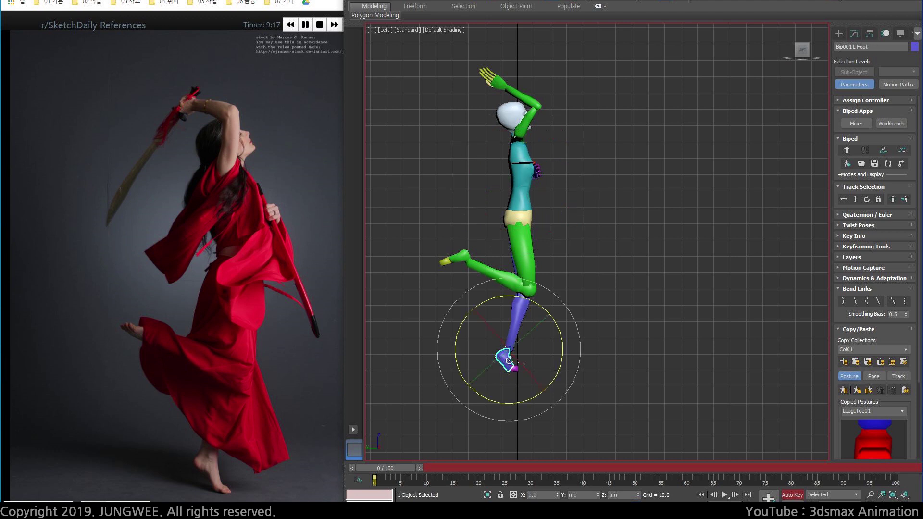
right_click(511, 356)
click(553, 336)
drag(557, 329, 553, 321)
click(521, 222)
key(w)
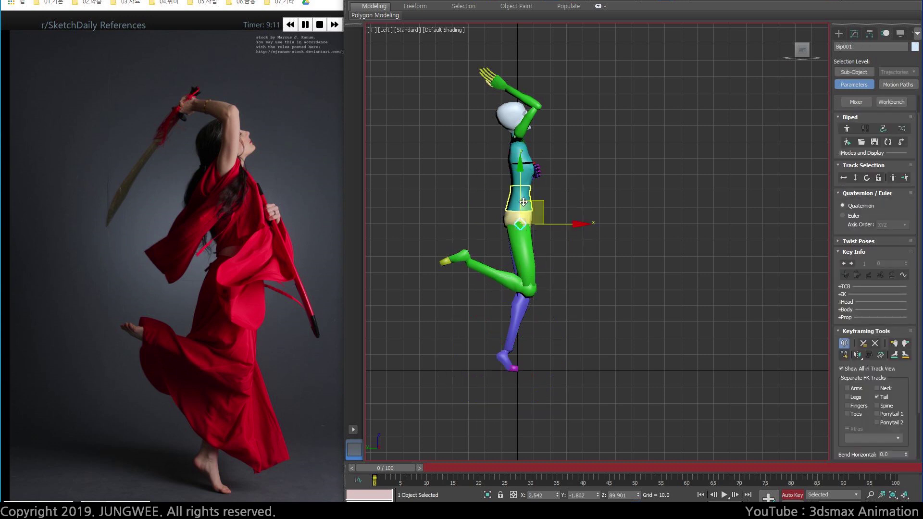
drag(521, 200, 520, 198)
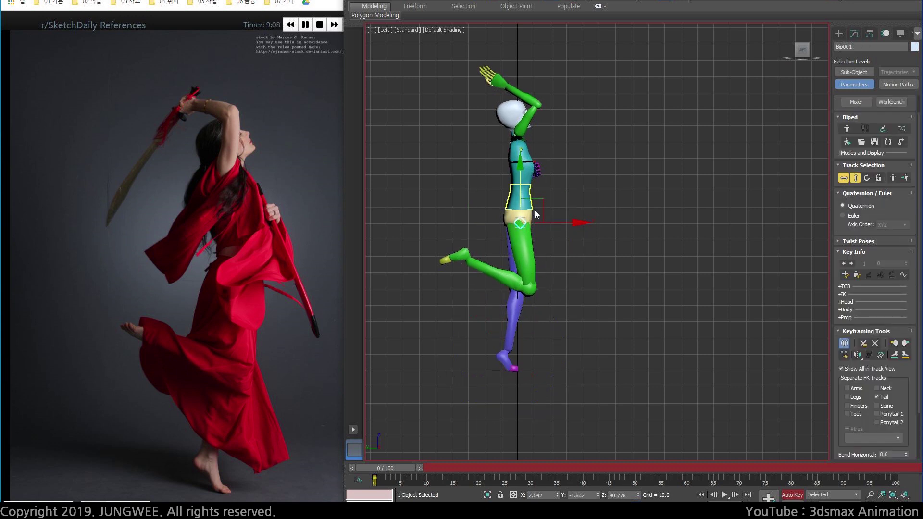
Rotate the raised right foot to a more level angle and move it slightly up and closer to the body.
click(464, 252)
key(e)
alt+right_click(466, 256)
click(483, 244)
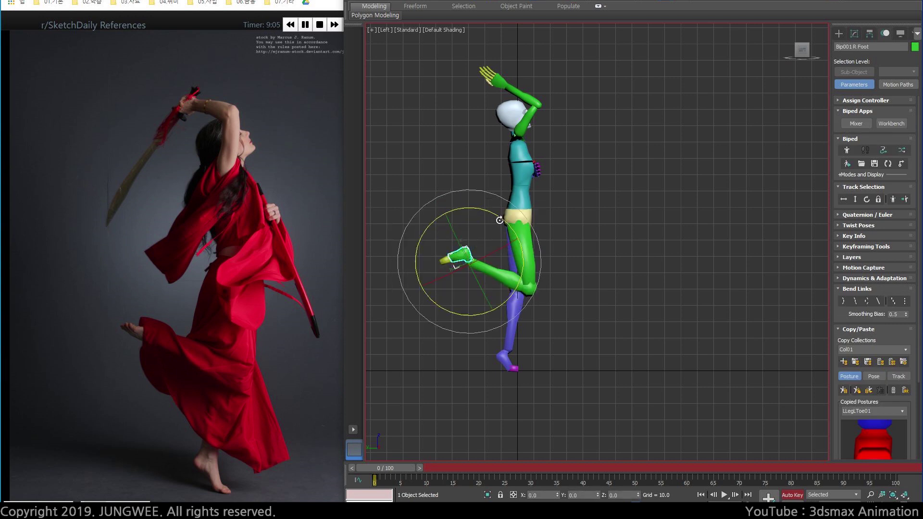
drag(500, 220, 514, 249)
scroll(499, 260, up, 4)
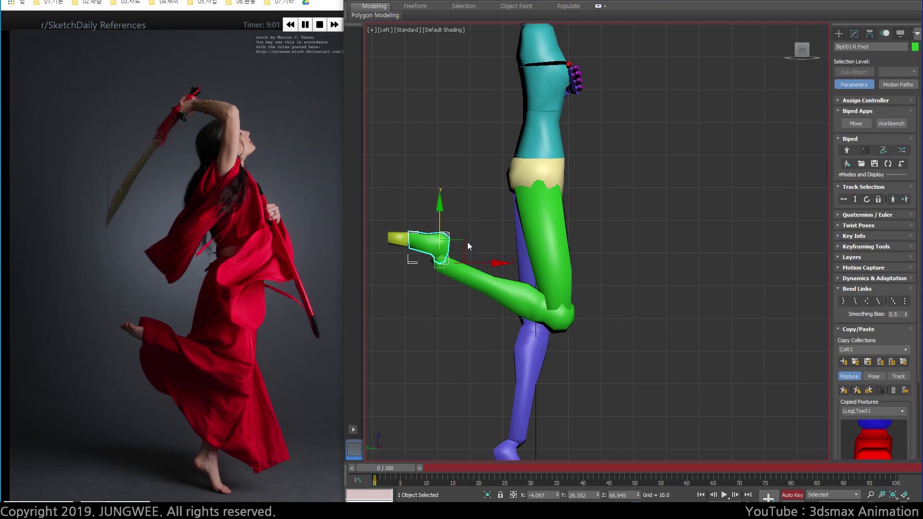
drag(467, 242, 483, 240)
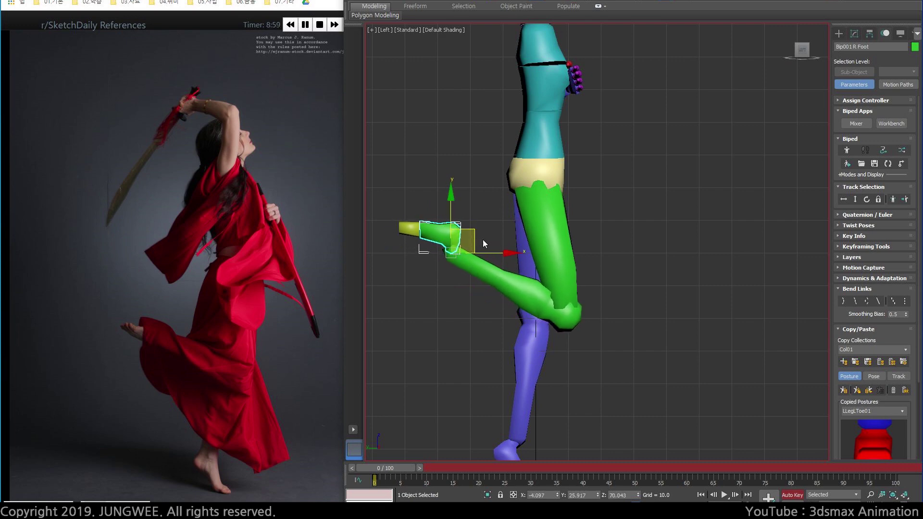
scroll(616, 166, down, 5)
scroll(611, 202, up, 1)
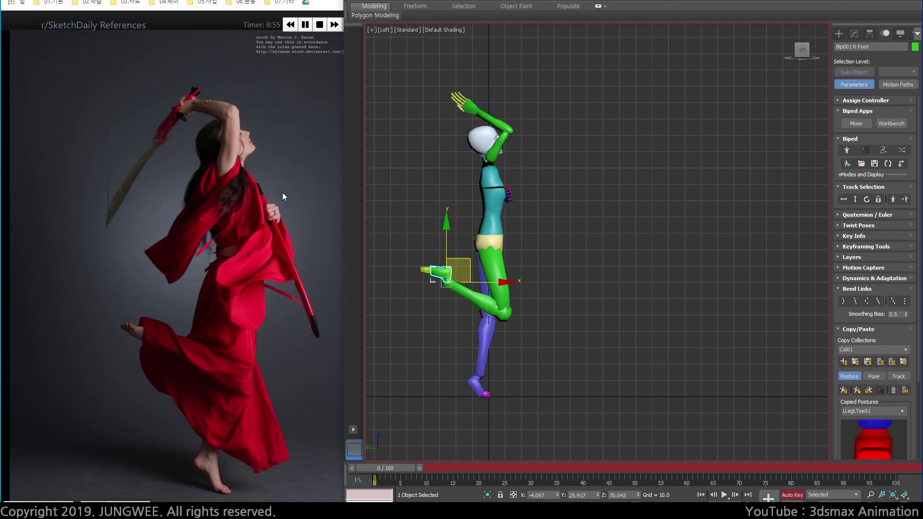
From the front, twist the upper spine slightly toward the biped's left, undoing the first twist attempt.
click(488, 202)
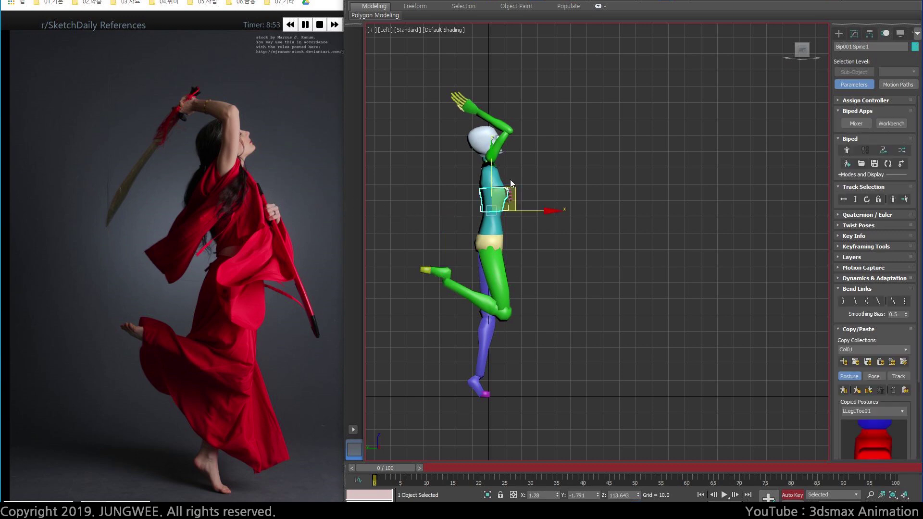
key(f)
scroll(553, 173, up, 3)
click(613, 167)
scroll(604, 188, down, 2)
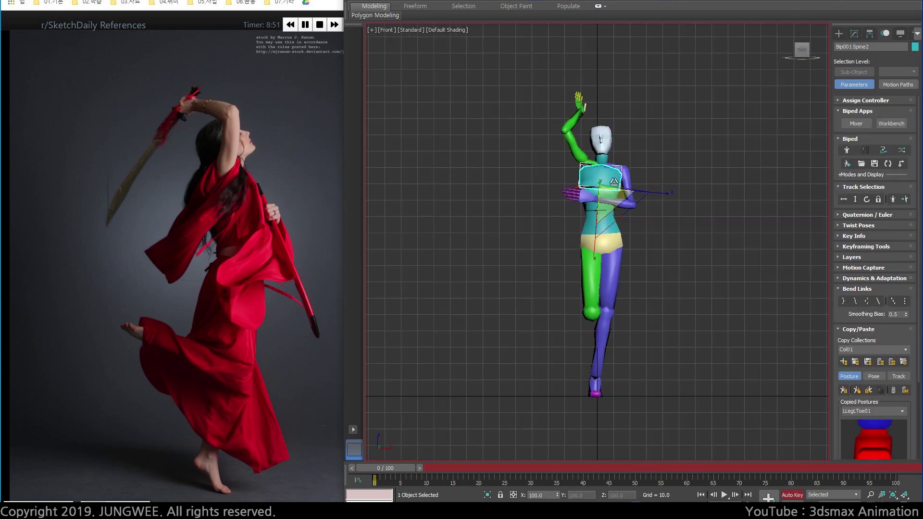
key(e)
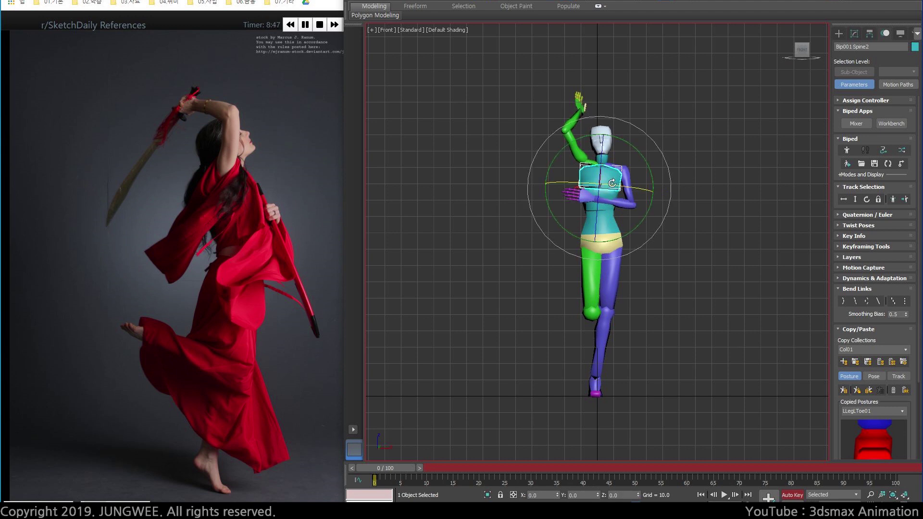
drag(608, 182, 574, 185)
key(ctrl+z)
drag(615, 184, 620, 186)
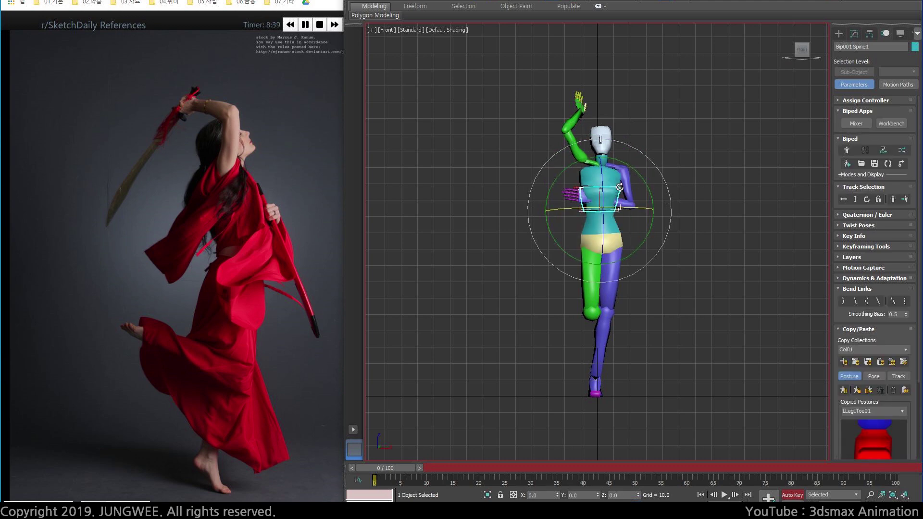
From the side, move the left hand slightly forward, away from the chest.
key(l)
key(w)
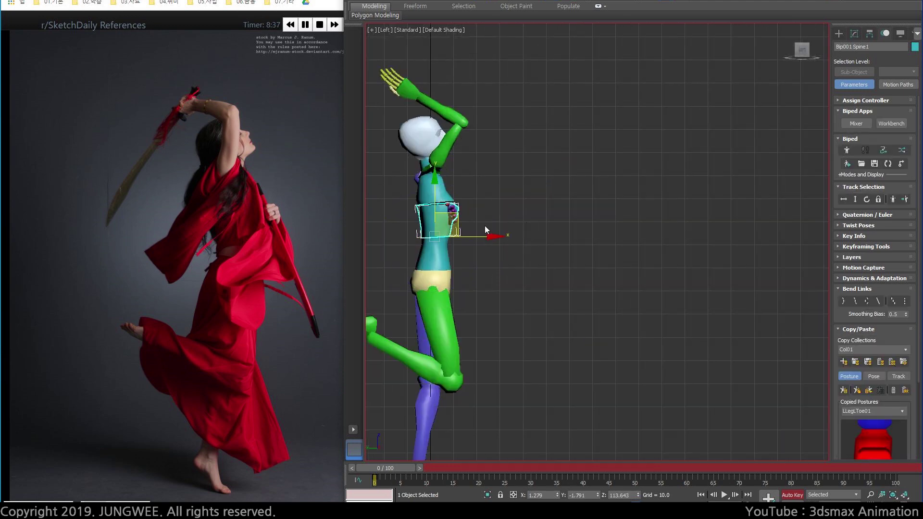
click(452, 210)
middle_drag(498, 212, 550, 211)
scroll(549, 211, down, 3)
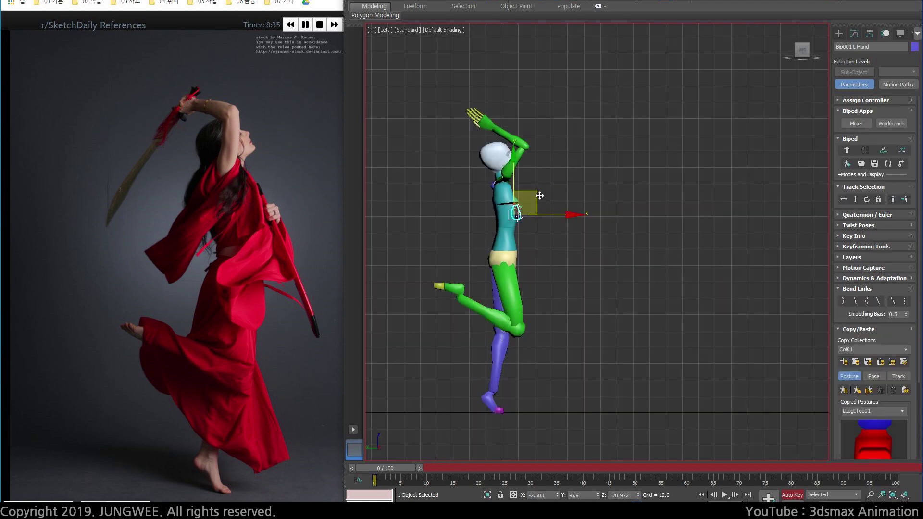
drag(540, 194, 549, 194)
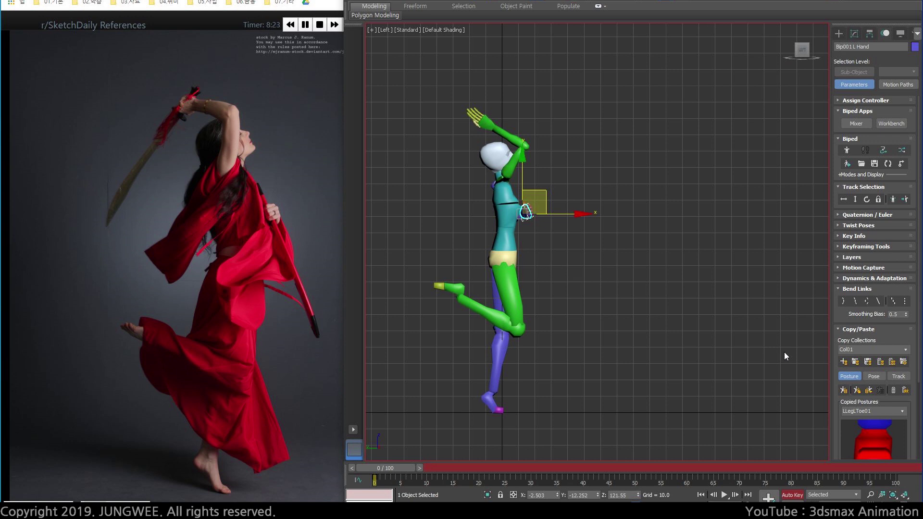
Copy the biped's full-body pose into the Col01 copy collection.
drag(831, 344, 831, 200)
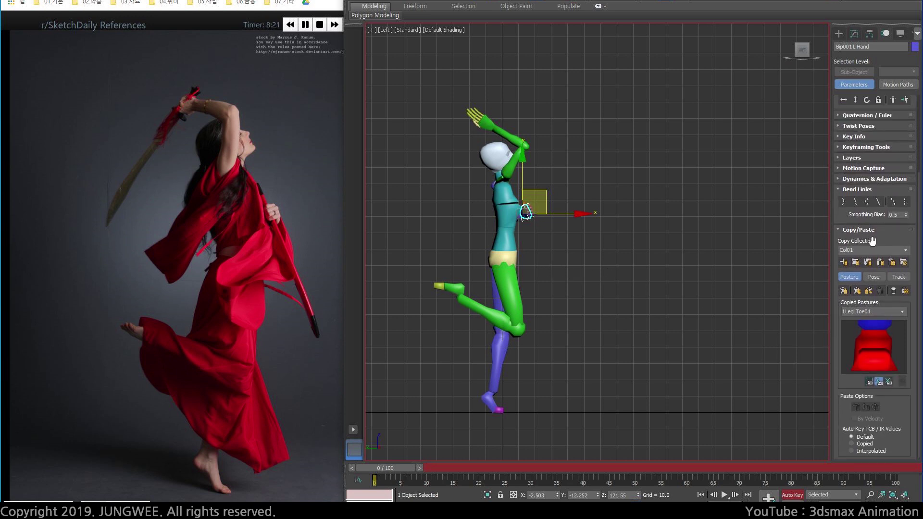
click(874, 278)
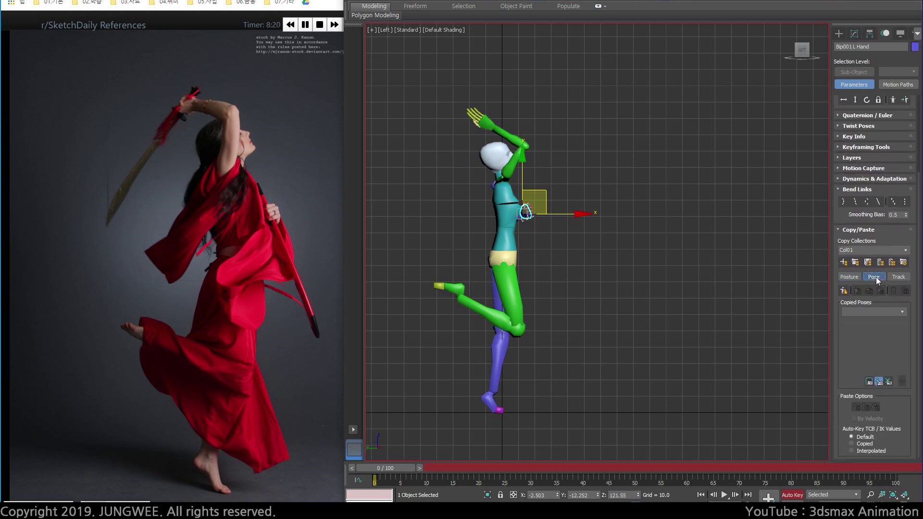
click(845, 290)
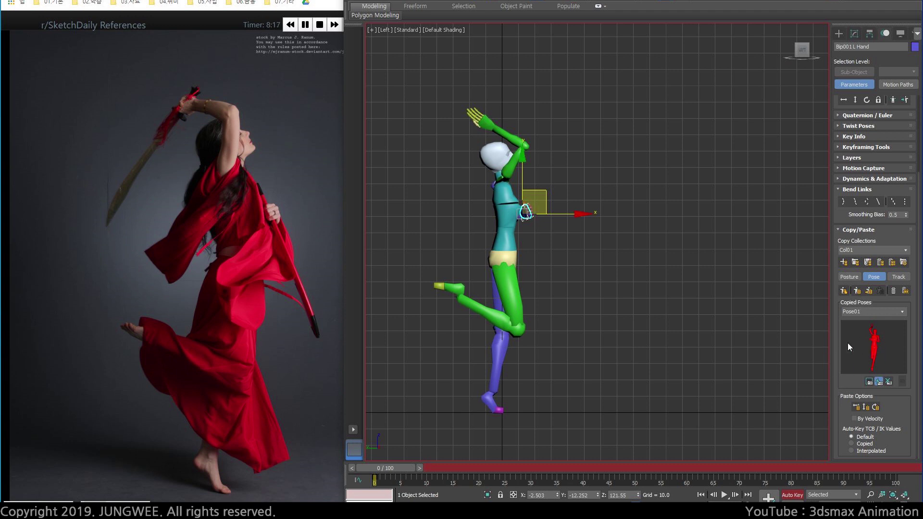